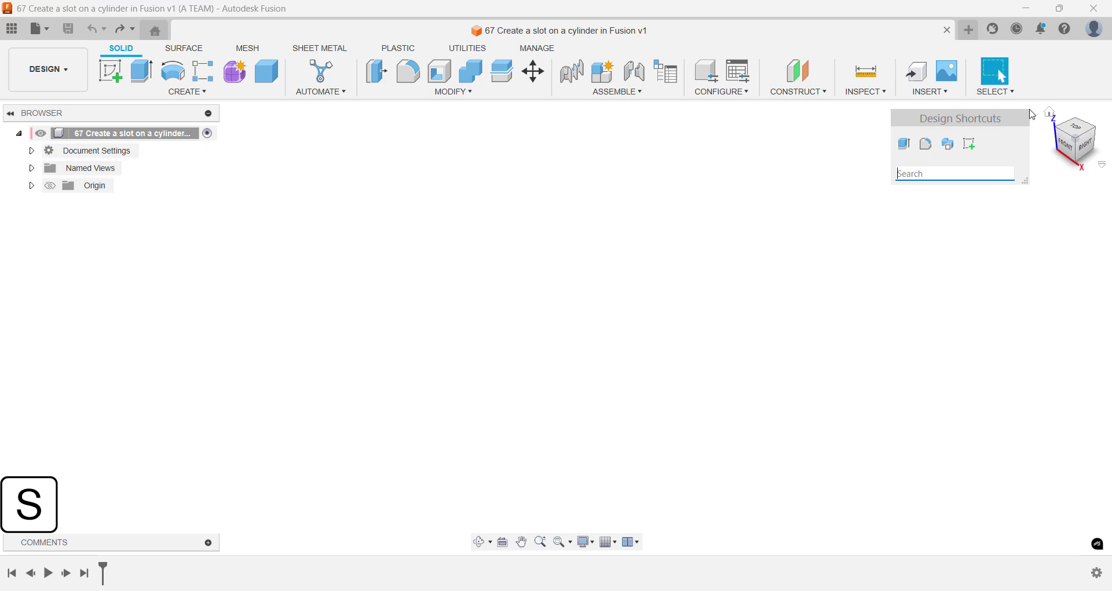
Create a new internal component named Cylinder under the root design and make it active
text(new)
key(Return)
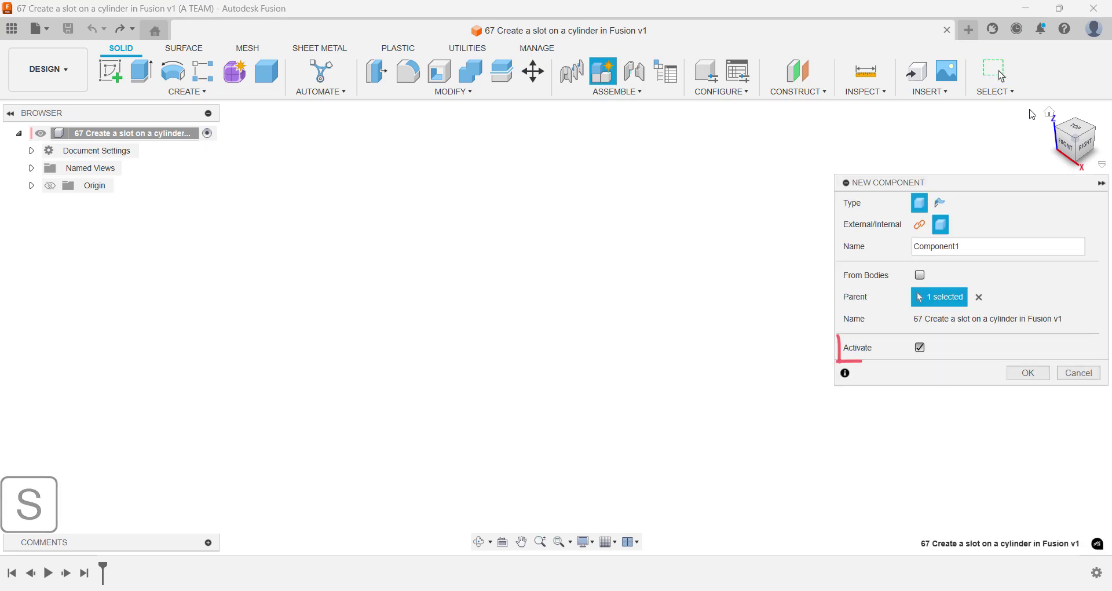
text(Cyl)
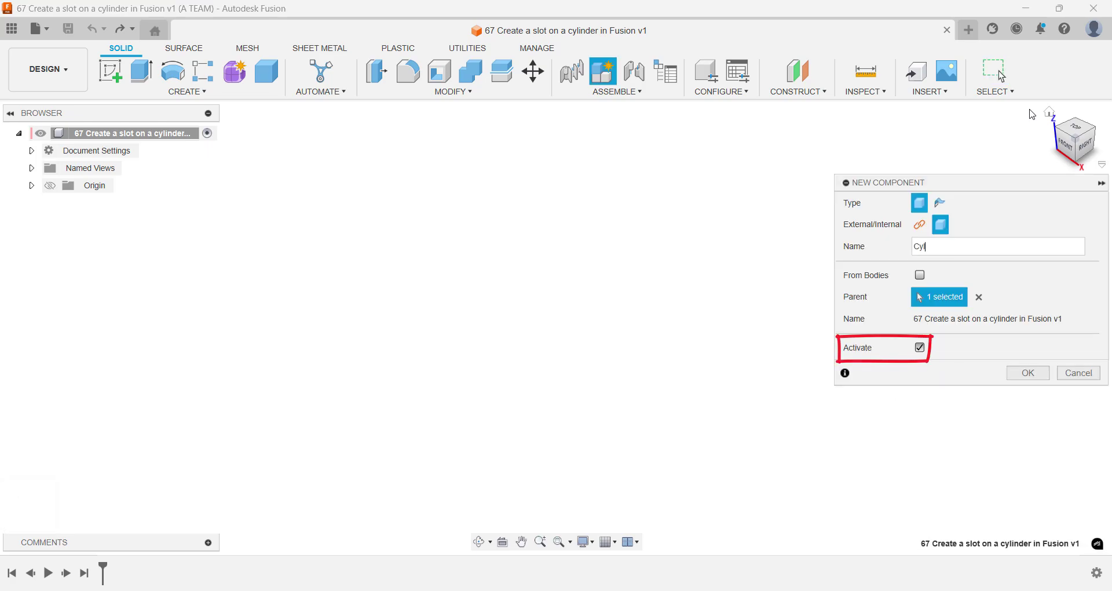
text(inder)
key(Return)
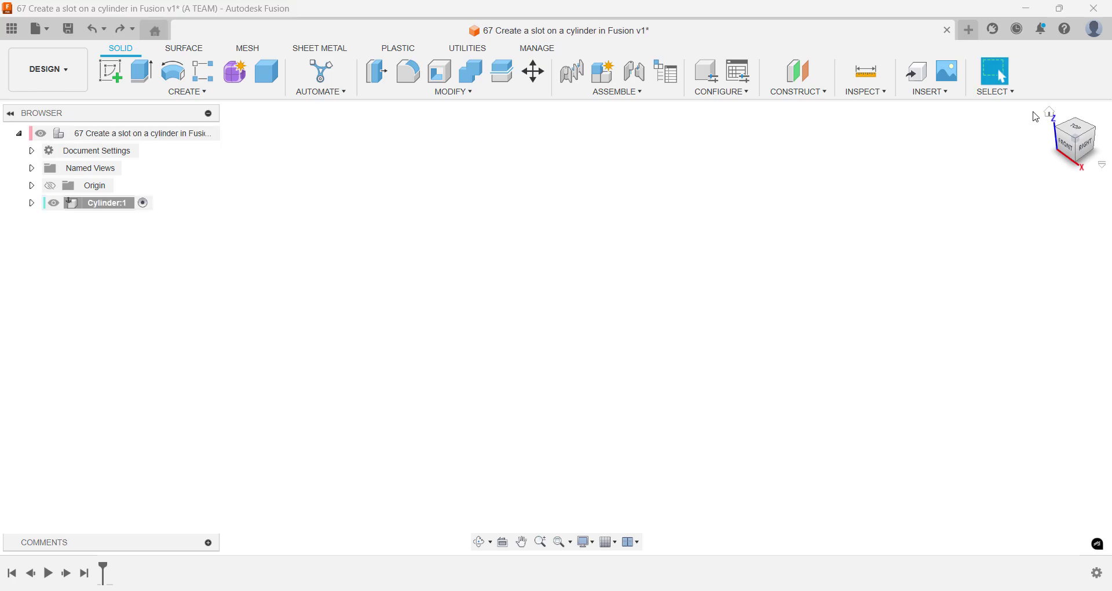
Start a sketch on the horizontal XY origin plane and draw a 50 mm diameter circle centred on the origin
text(ssk)
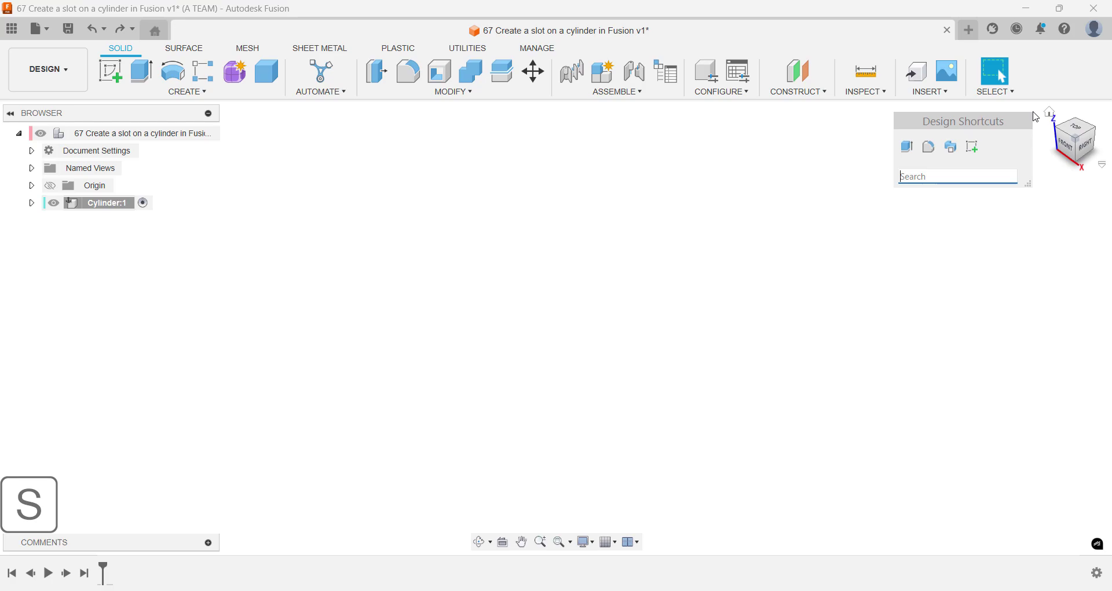
key(Return)
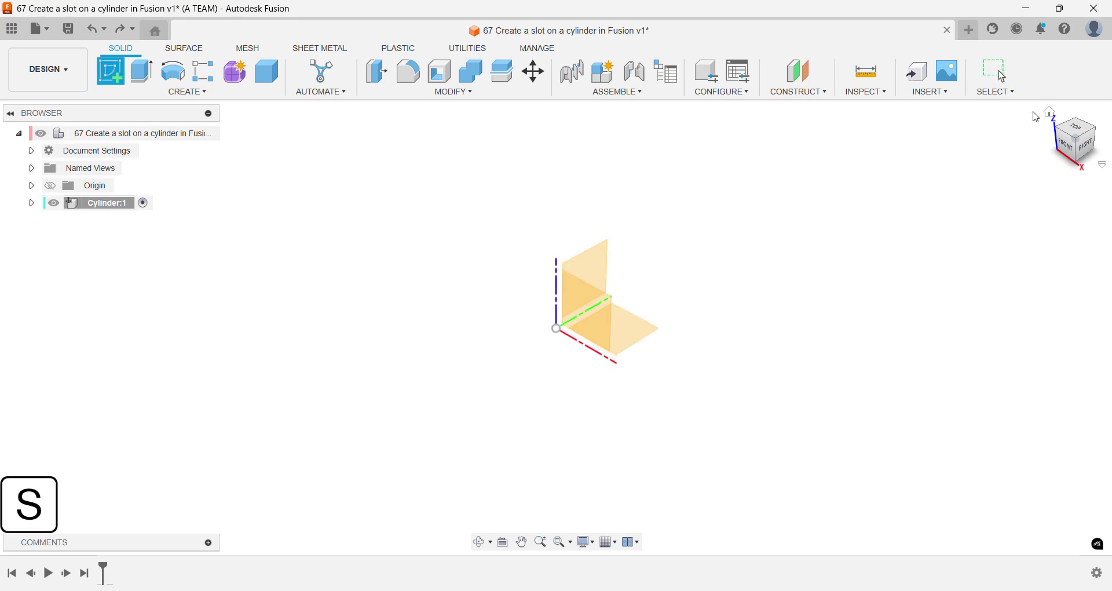
click(655, 329)
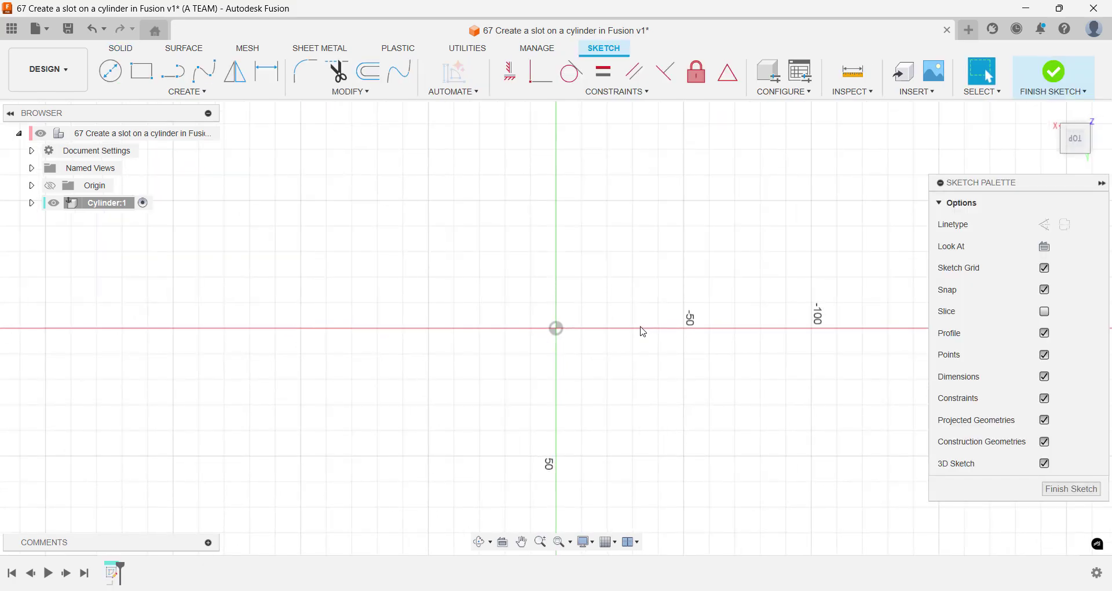
key(c)
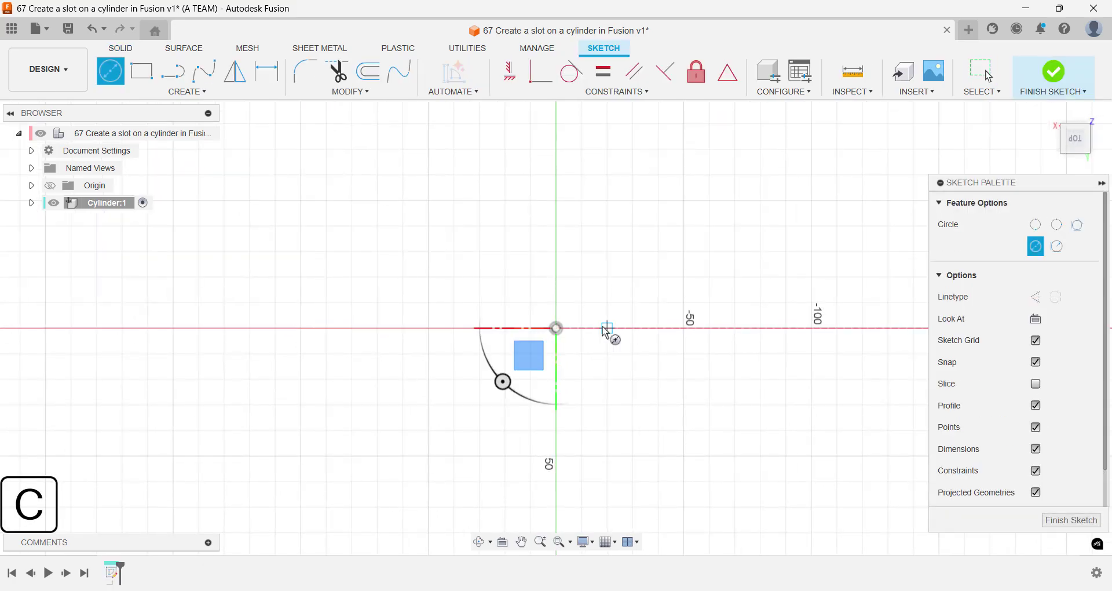
click(557, 328)
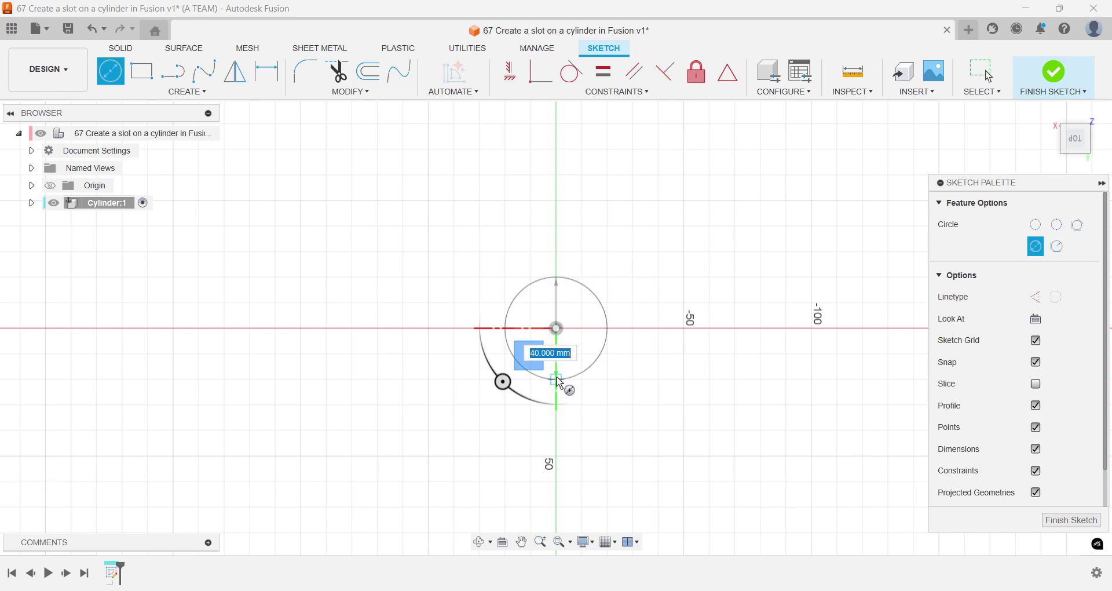
text(50)
key(Return)
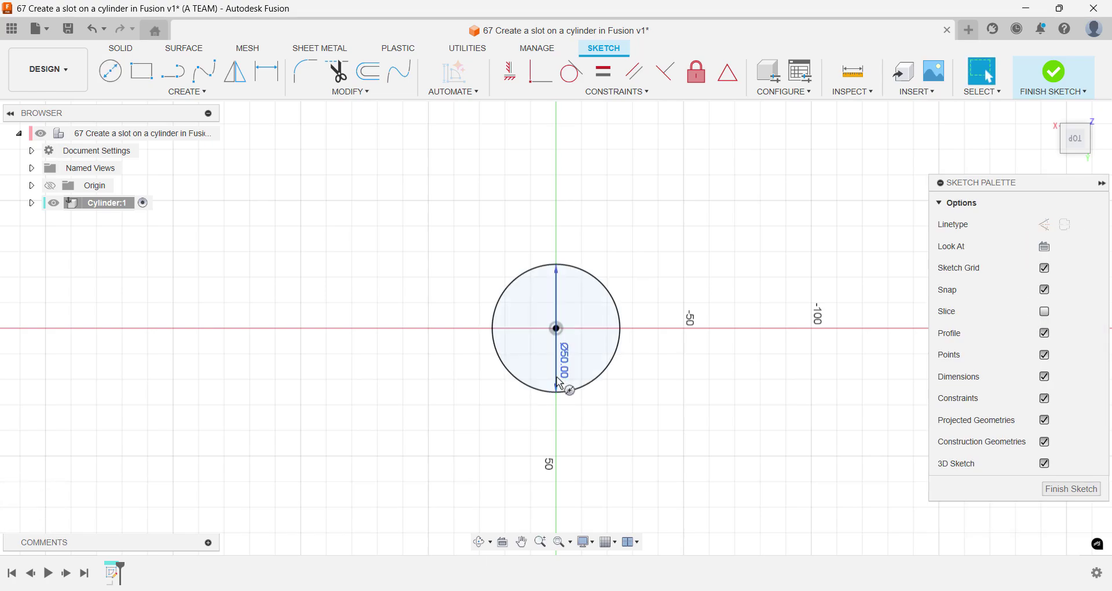
Extrude the circle 100 mm upward as a Thin Extrude to make a hollow tube as a new body
key(e)
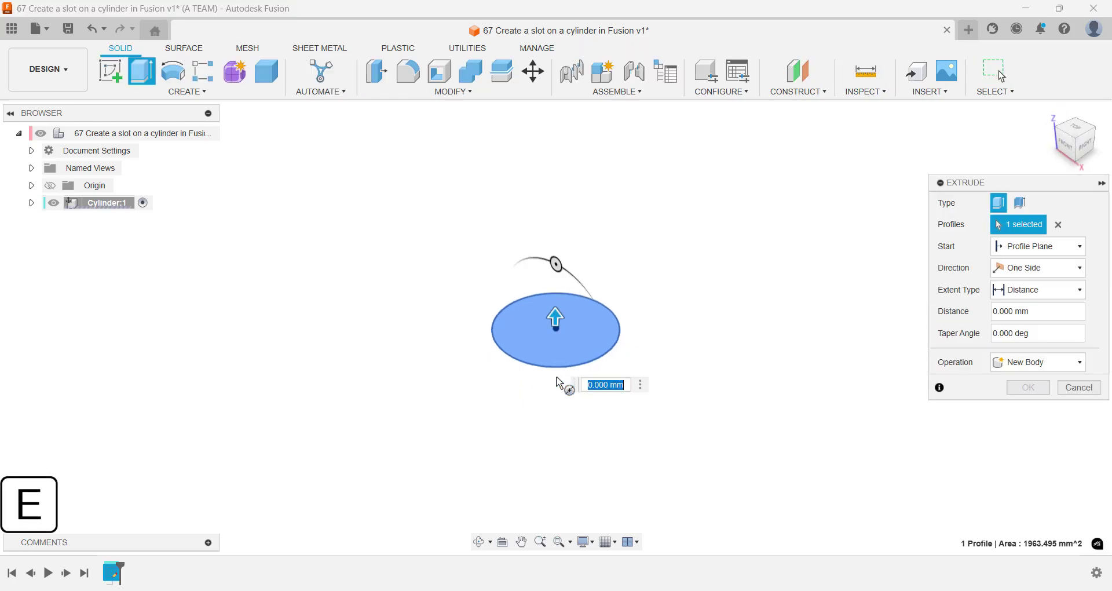
text(100)
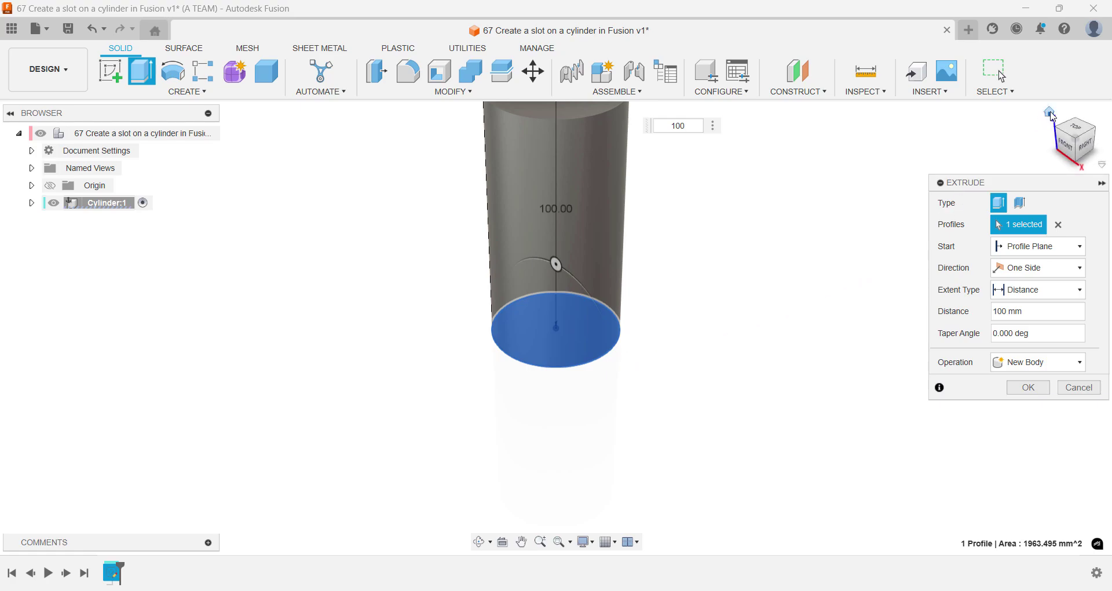
click(1051, 113)
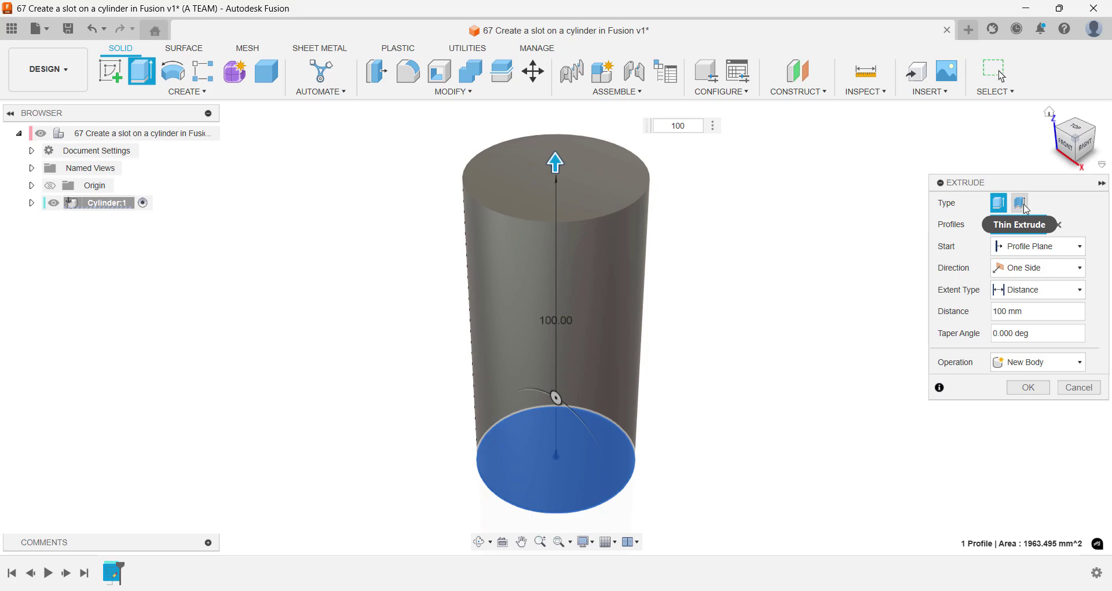
click(1022, 204)
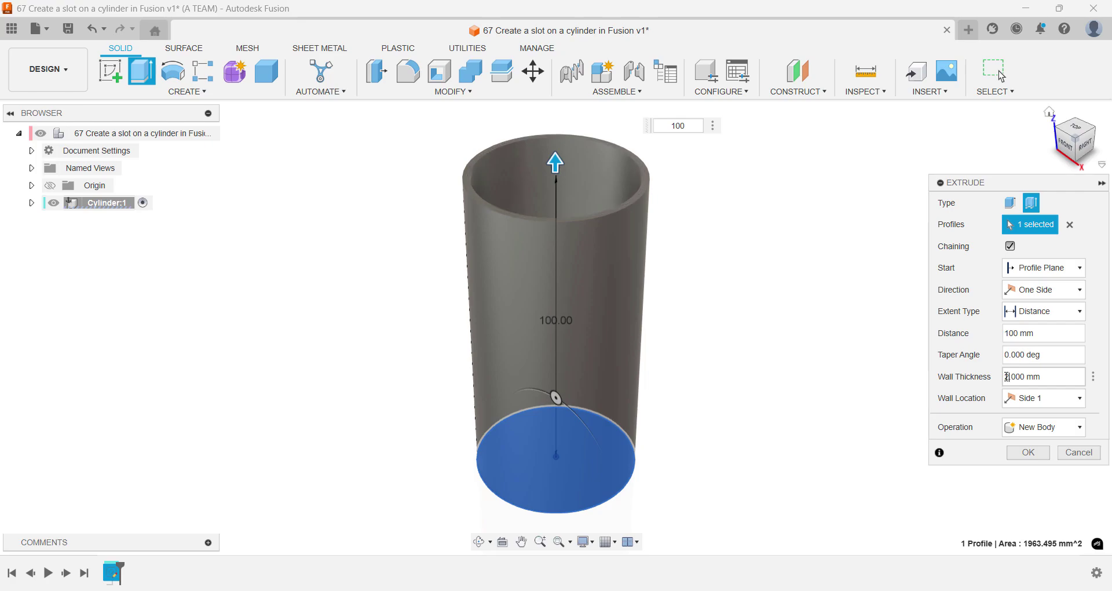
key(Return)
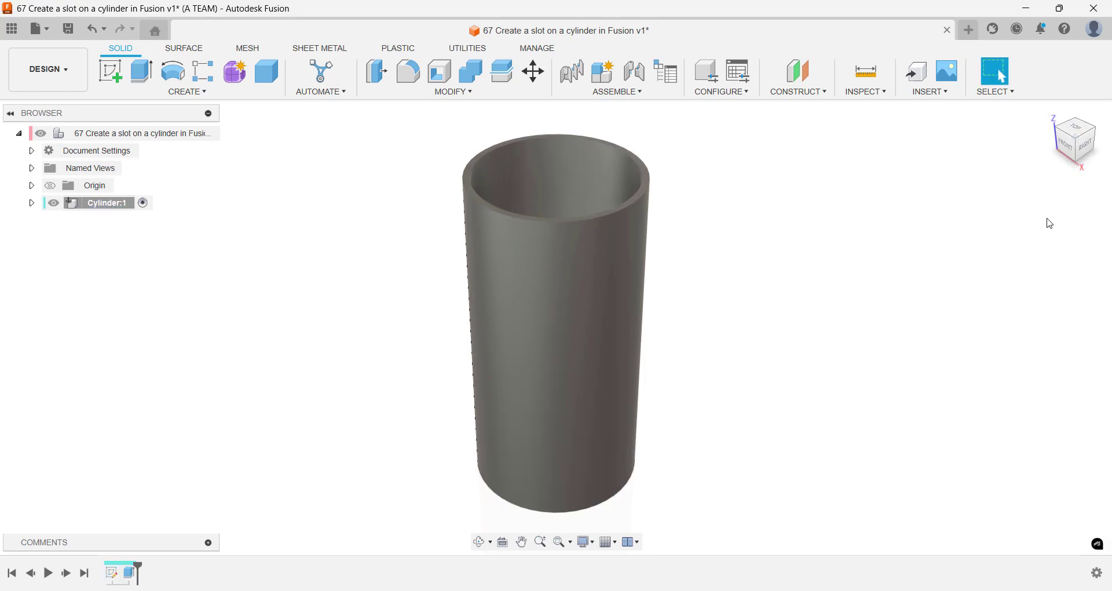
Create a new sketch on the vertical XZ origin plane, facing the tube from the front
click(1067, 149)
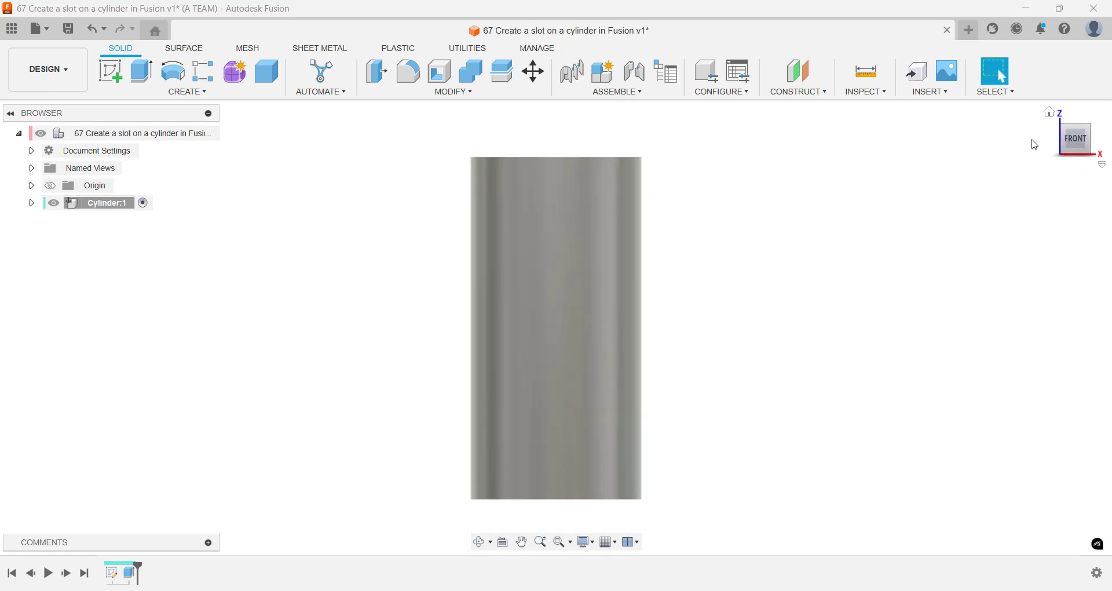
text(s)
text(ske)
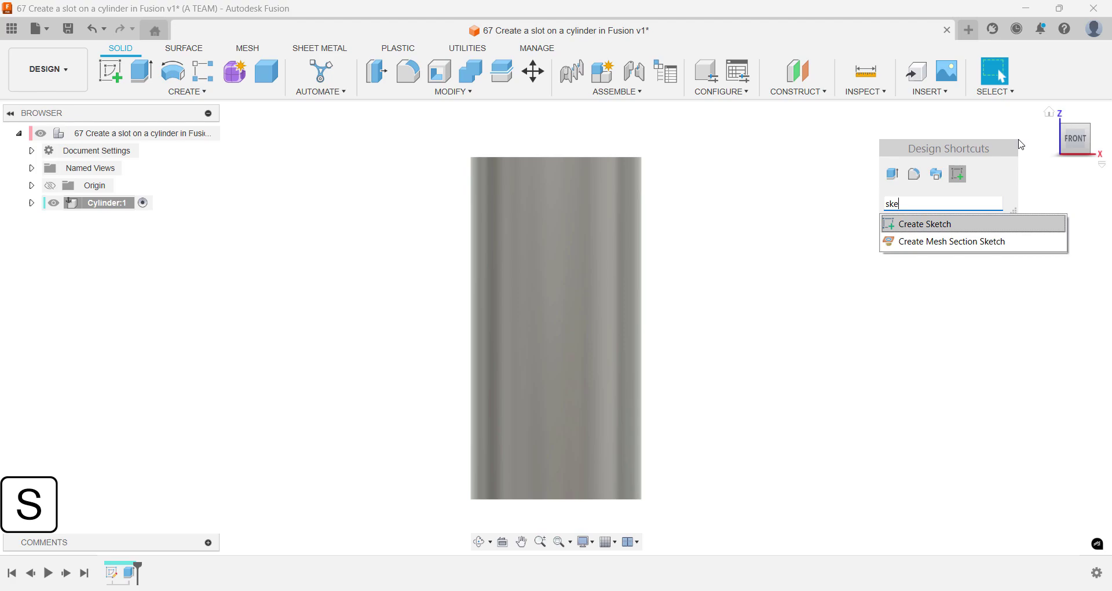
key(Return)
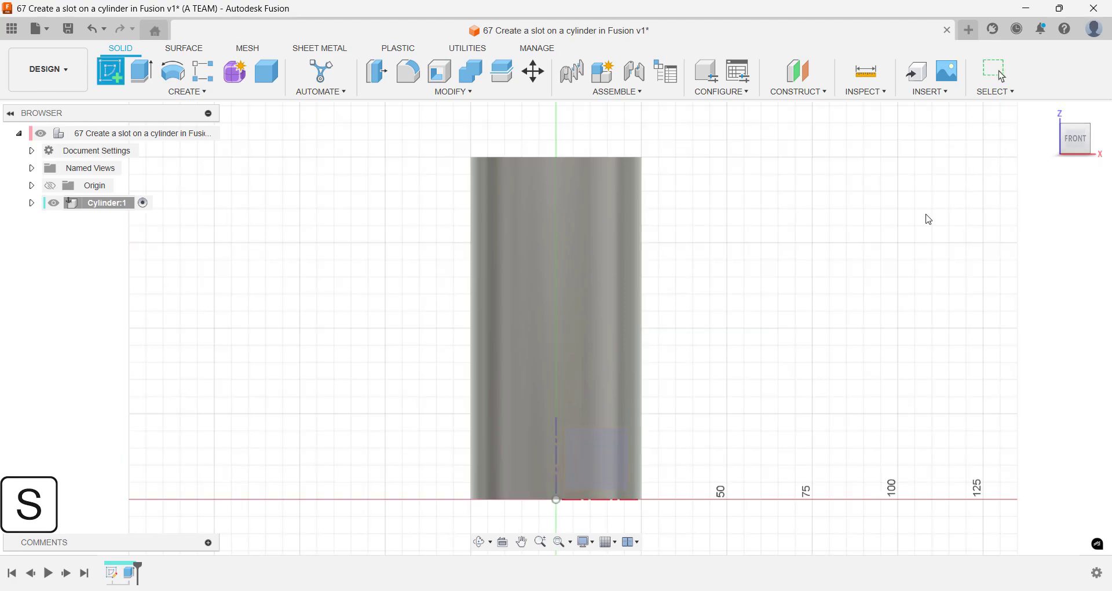
click(615, 464)
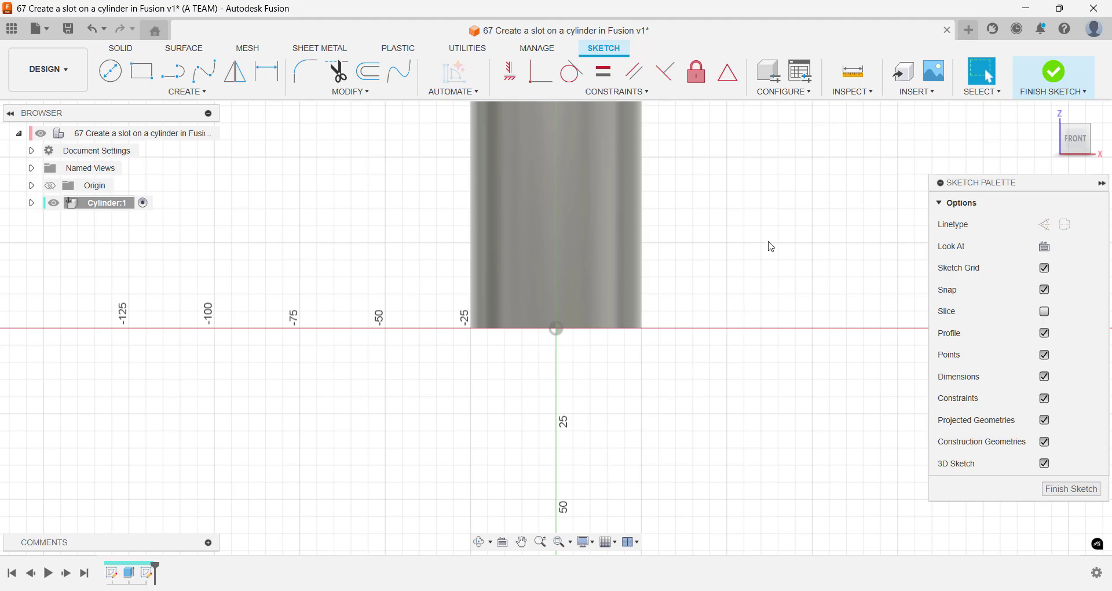
middle_drag(771, 246, 584, 417)
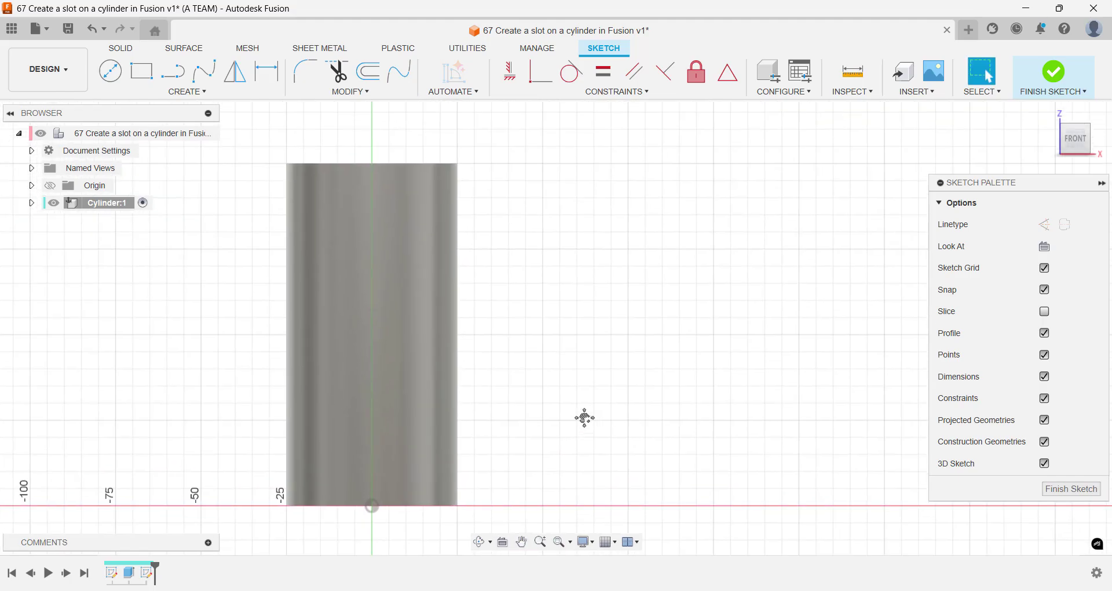
Draw a vertical Center Point Slot beside the tube, 10 mm wide and about 40 mm from its midpoint to each end centre
key(s)
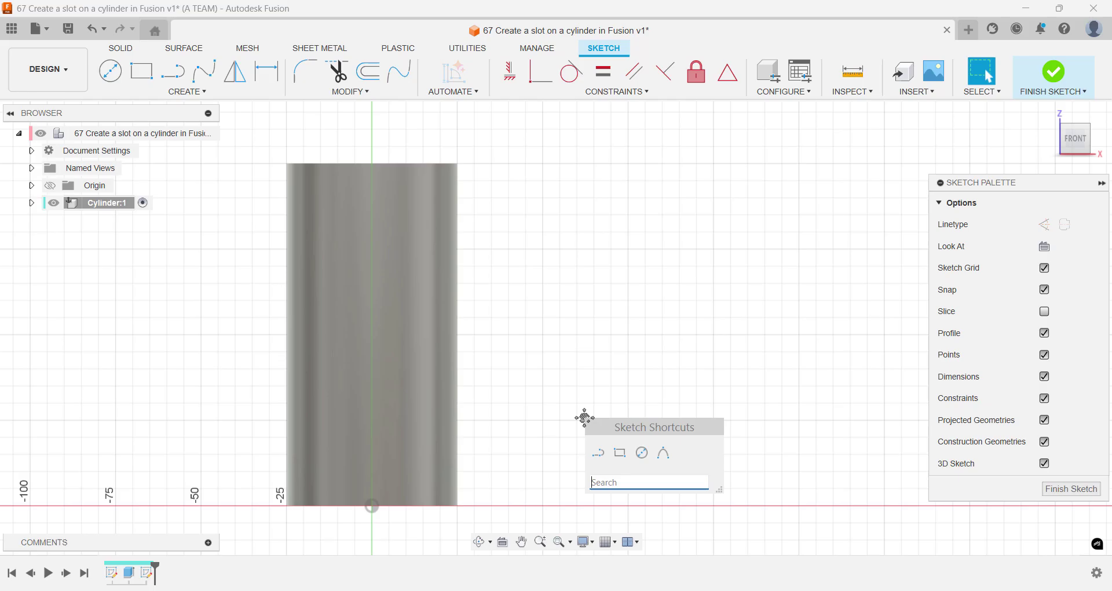
text(center)
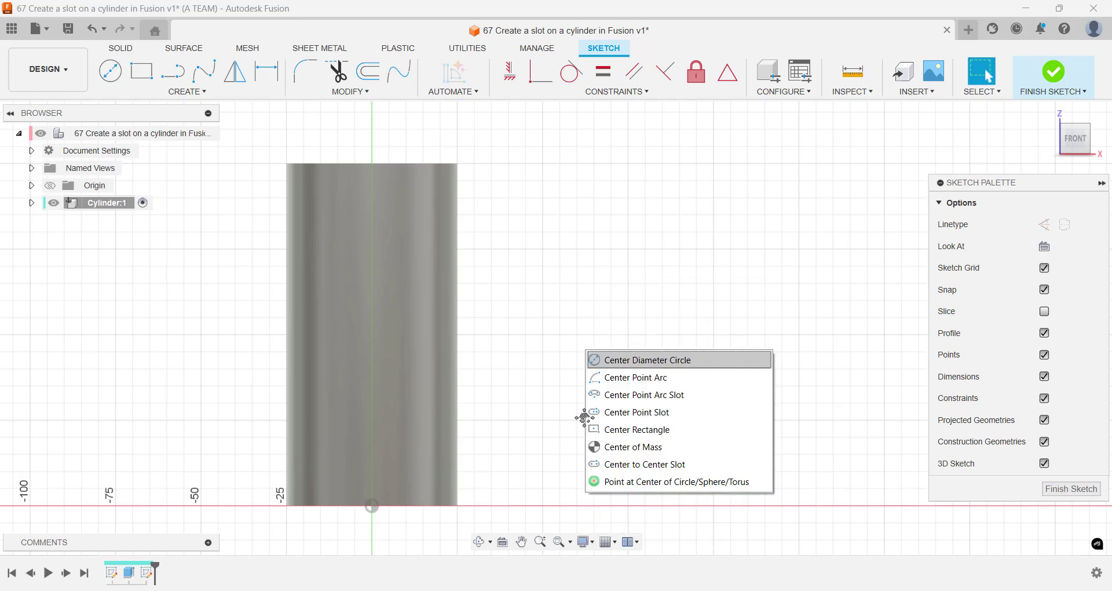
key(Down)
key(Down)
key(Down)
key(Return)
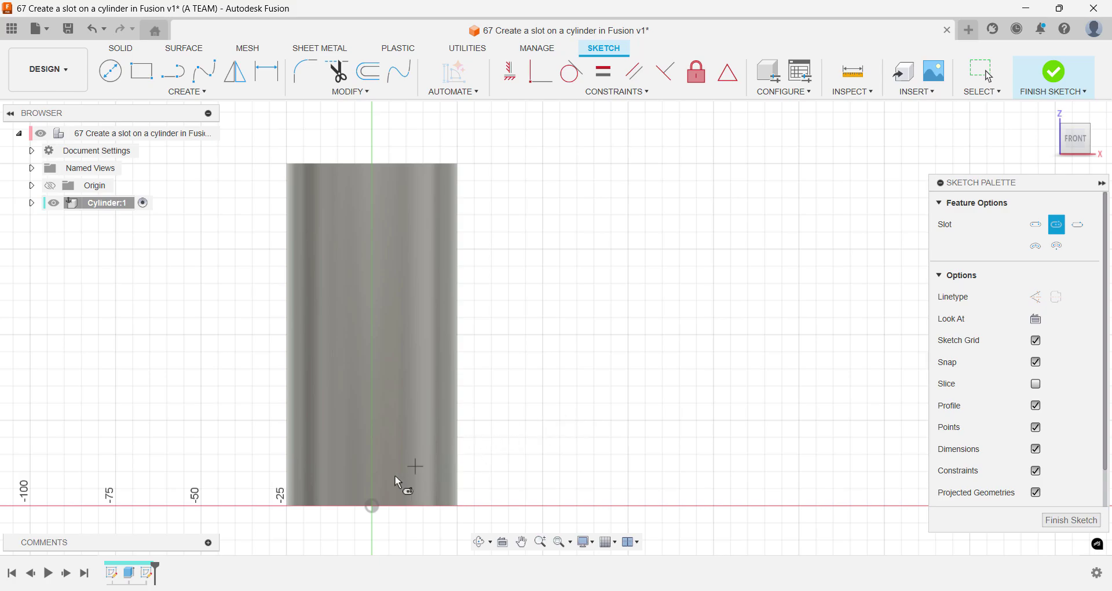
click(376, 505)
click(545, 334)
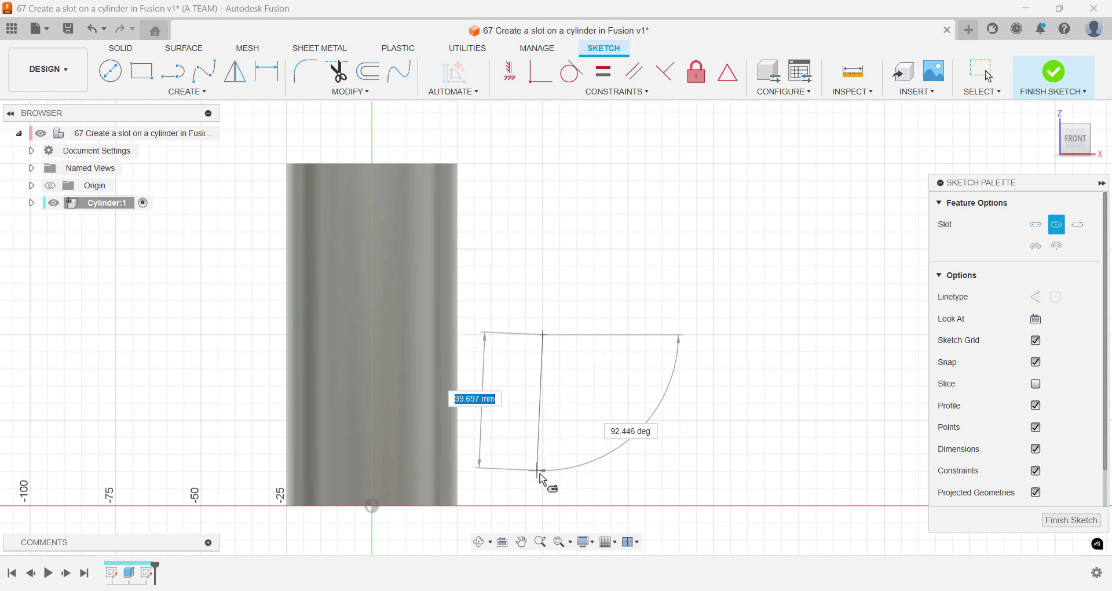
click(542, 472)
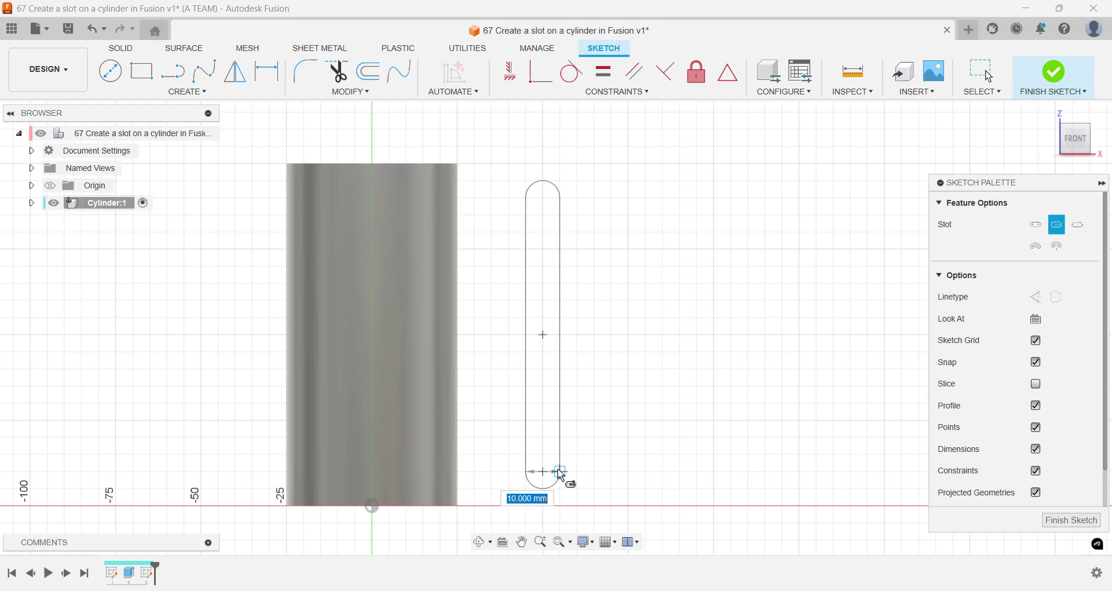
click(561, 474)
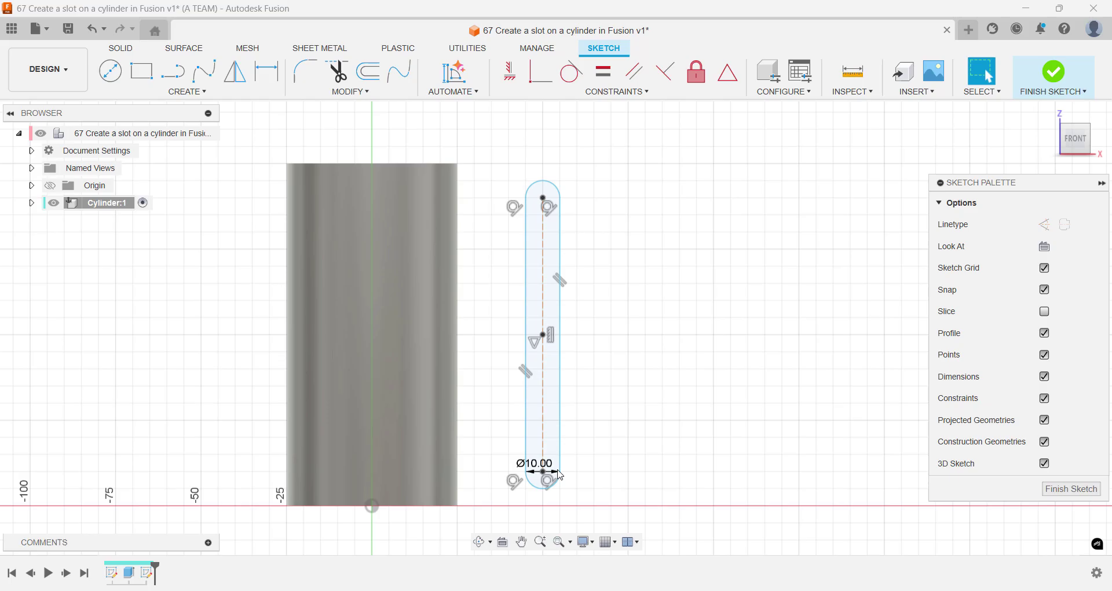
Deboss the slot profile 2 mm deep into the tube's outer face with Emboss, using a rotation angle of 45 degrees
text(s)
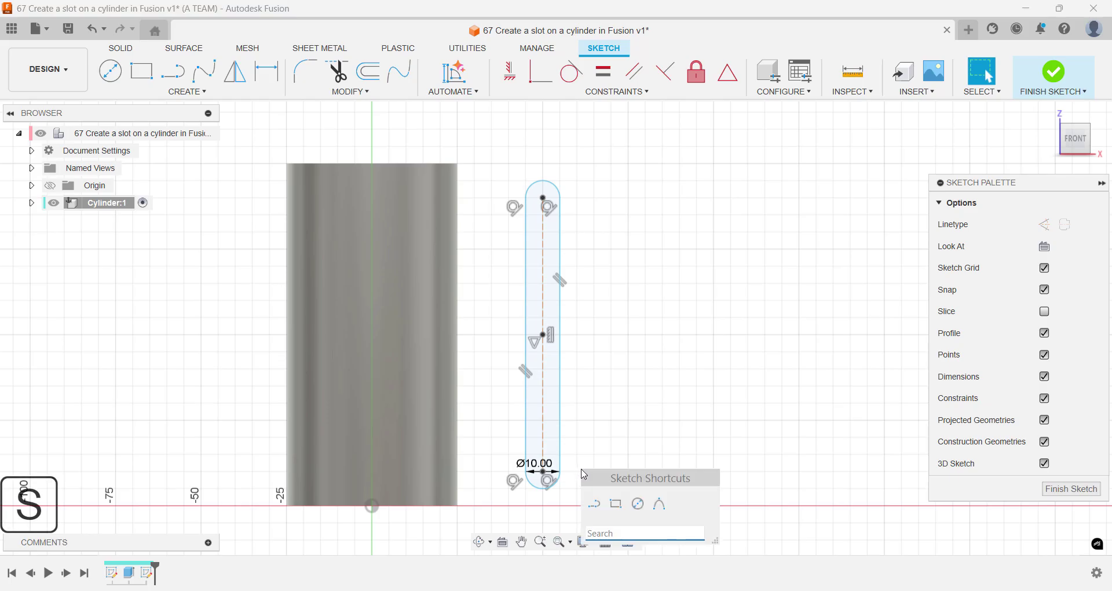
text(embo)
key(Return)
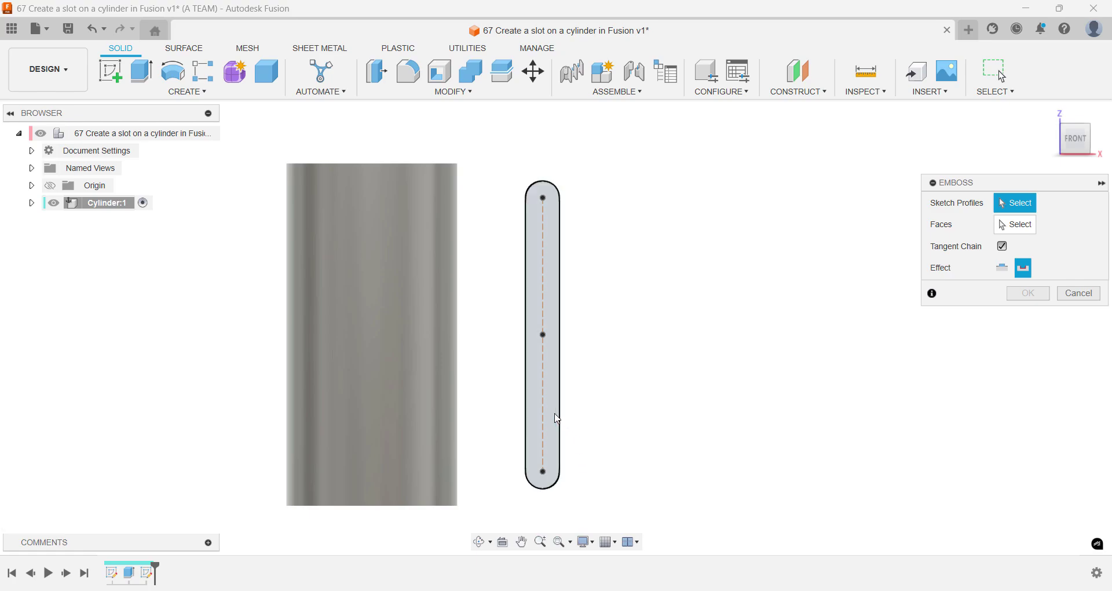
click(554, 415)
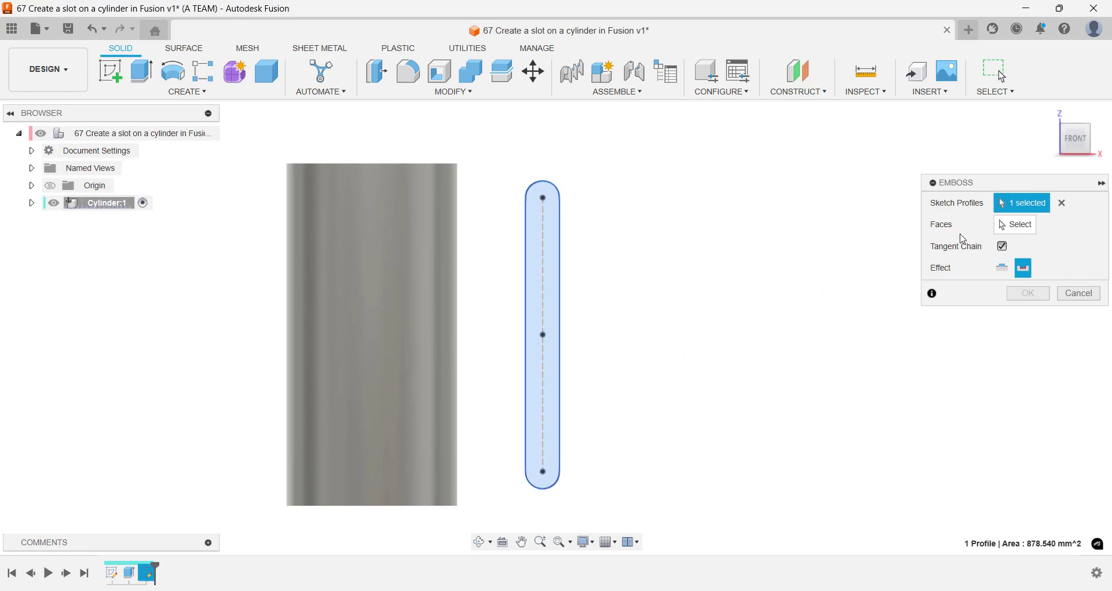
click(1010, 225)
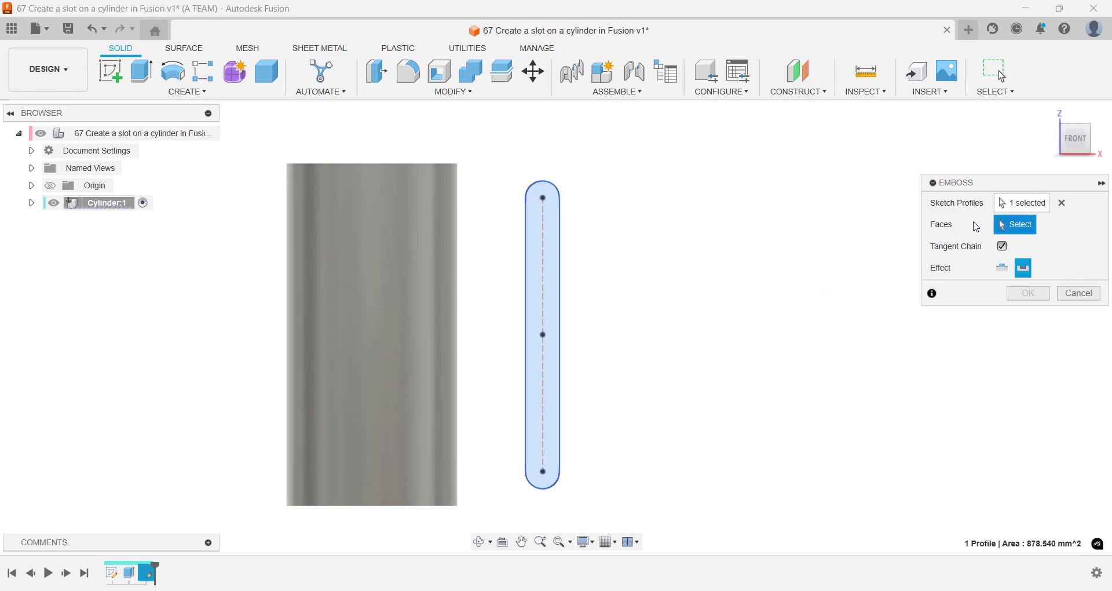
click(410, 285)
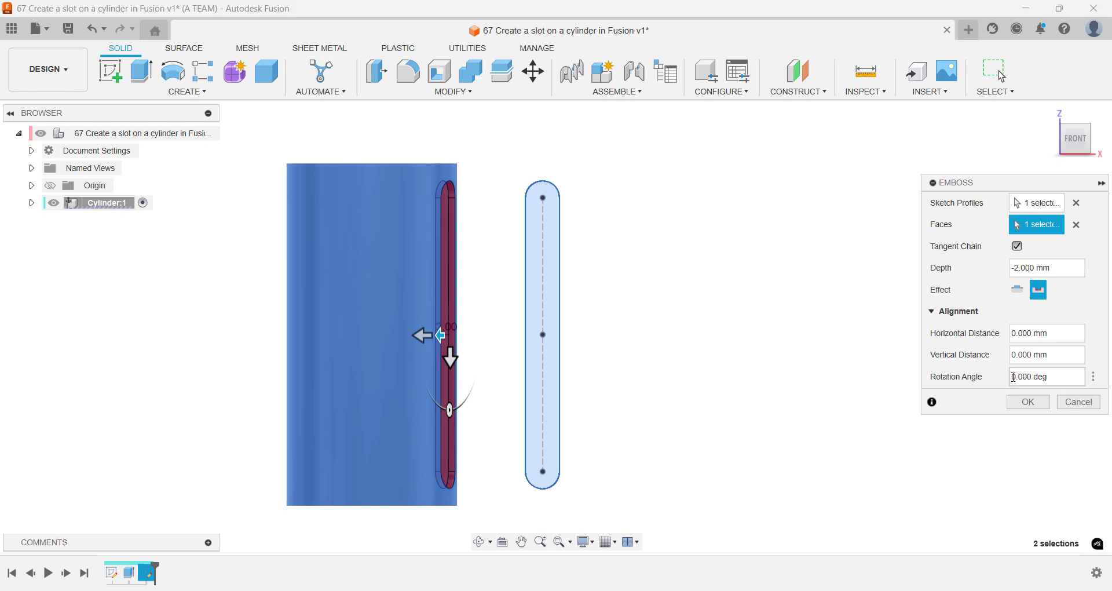
double_click(1013, 377)
text(45)
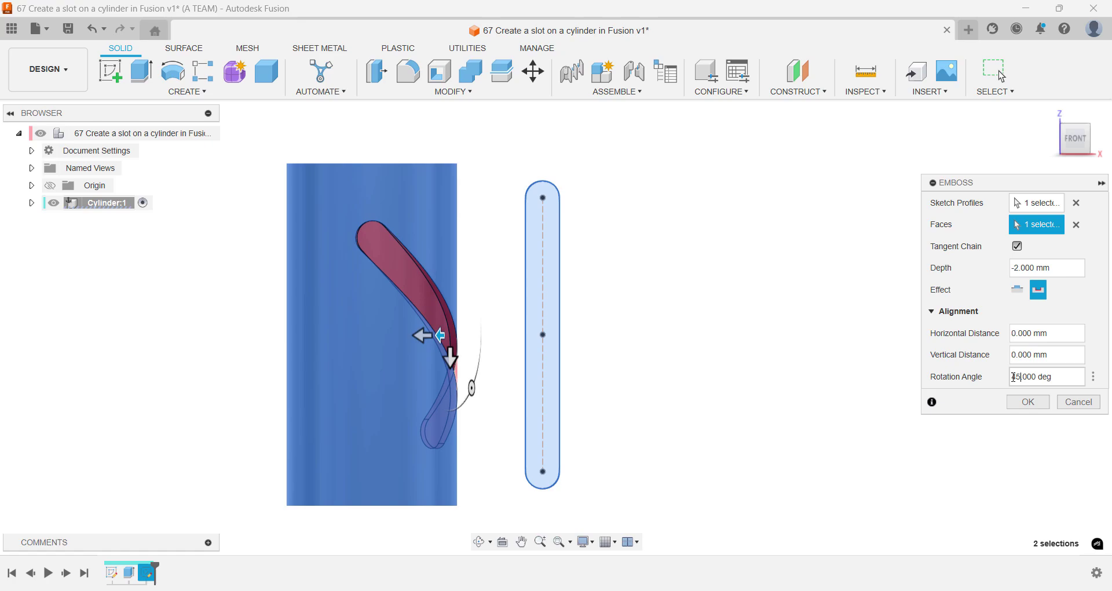
key(Return)
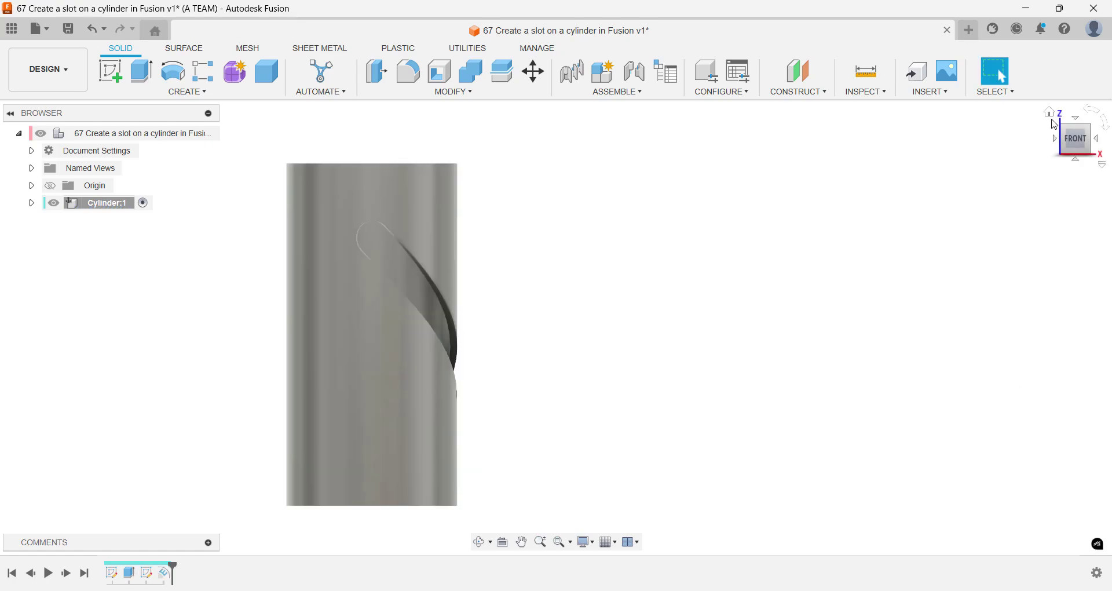
click(1051, 114)
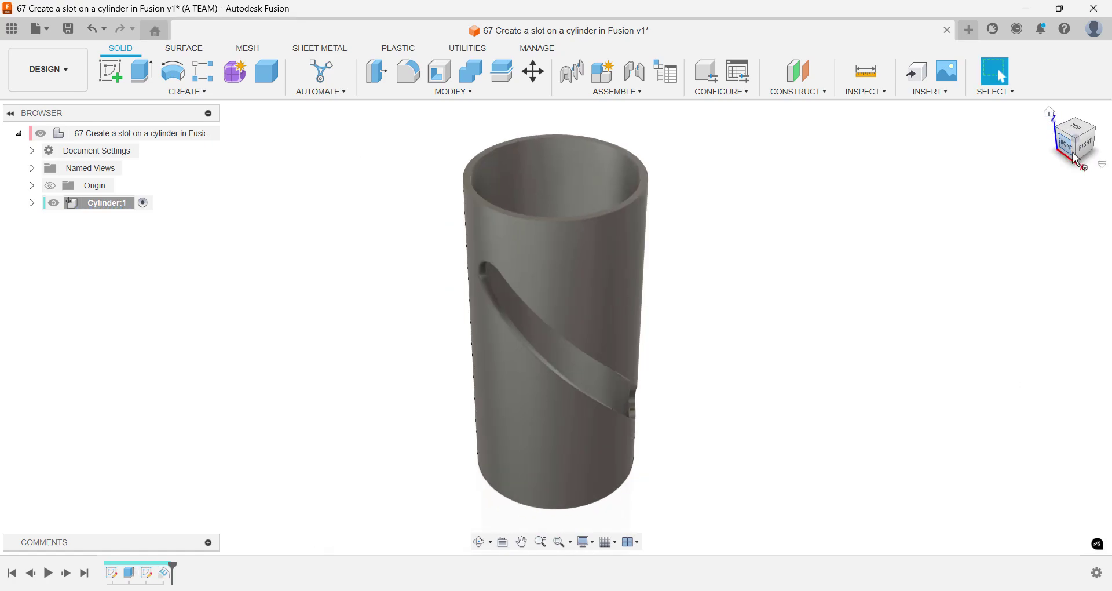
click(1075, 147)
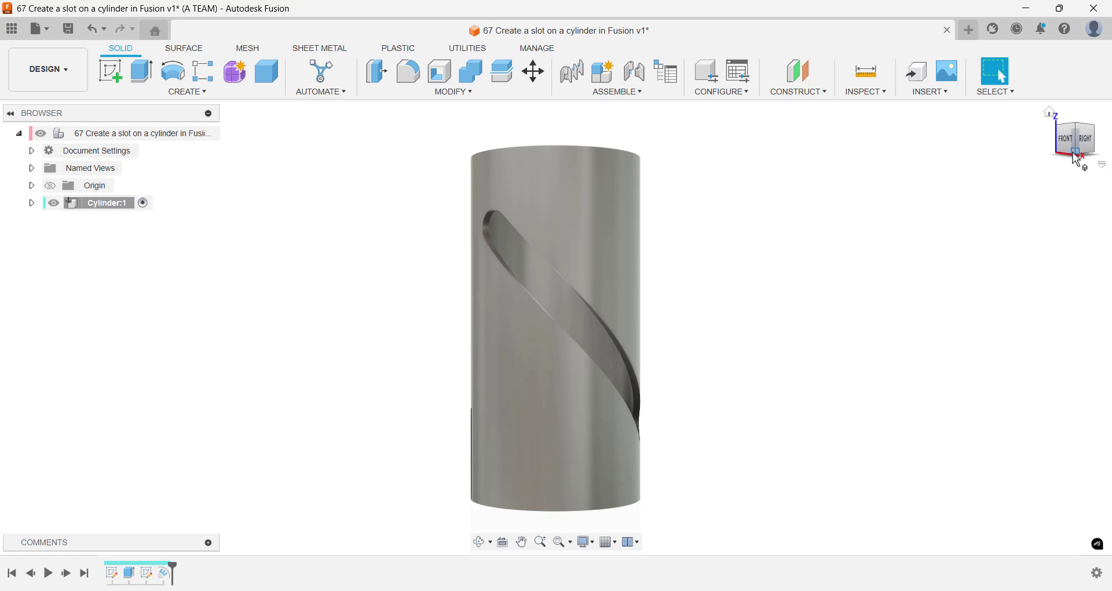
click(1049, 115)
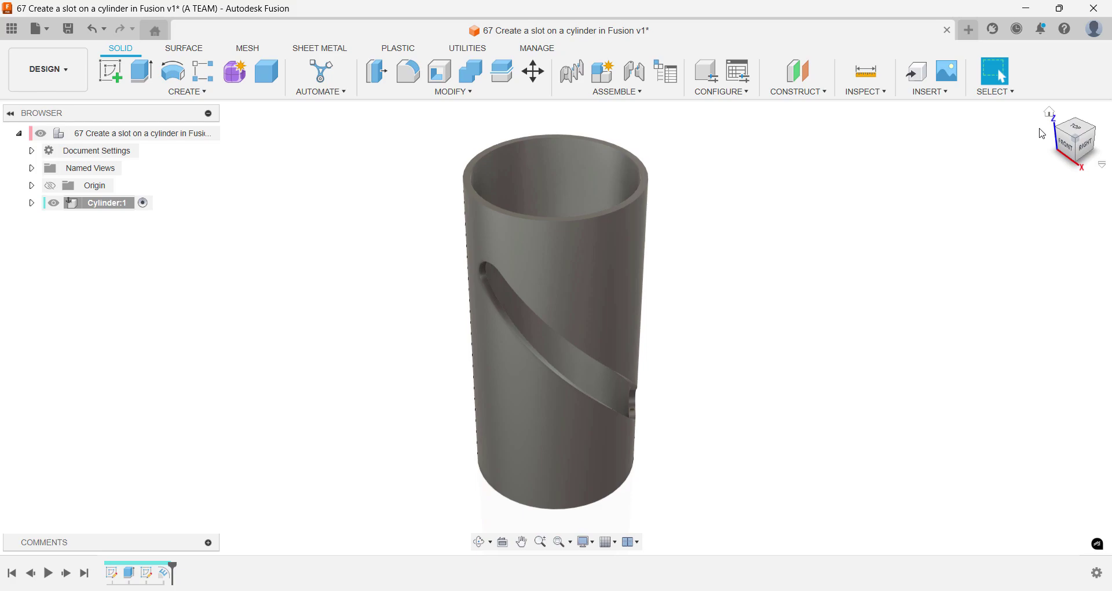
Search the appearance library for metal, download Aluminum - Bead Blasted and apply it to the slotted cylinder
key(a)
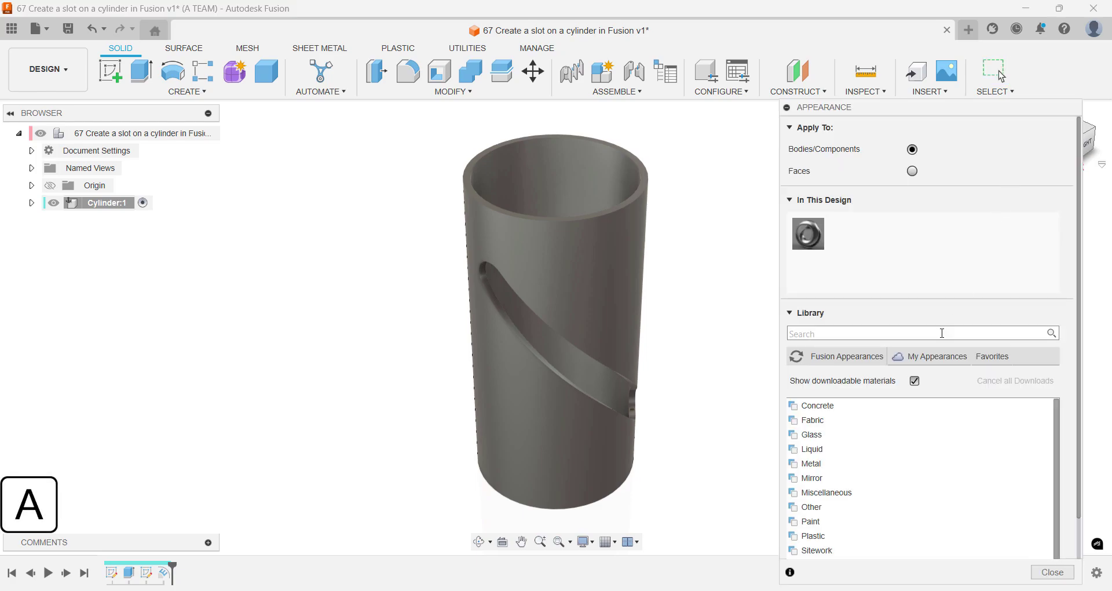
click(944, 333)
text(e)
key(BackSpace)
text(metal)
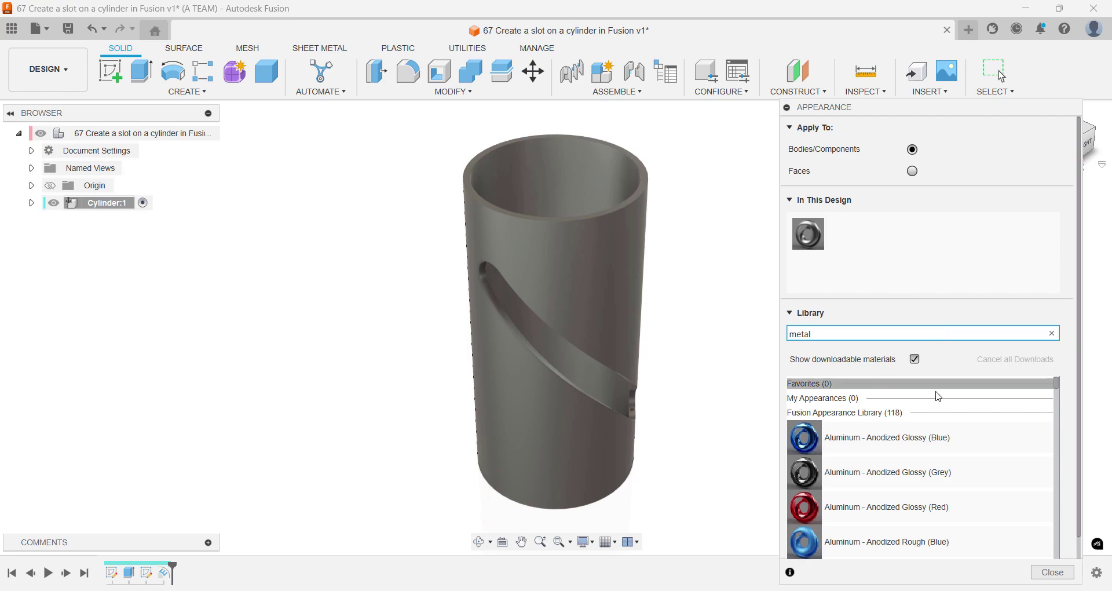
scroll(944, 406, down, 4)
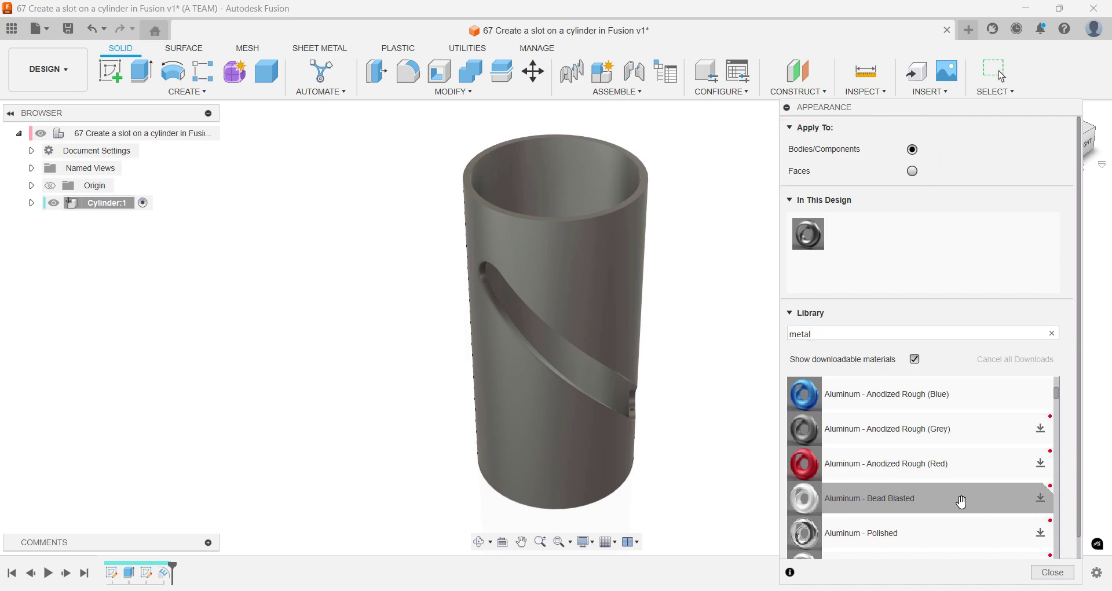
click(1041, 497)
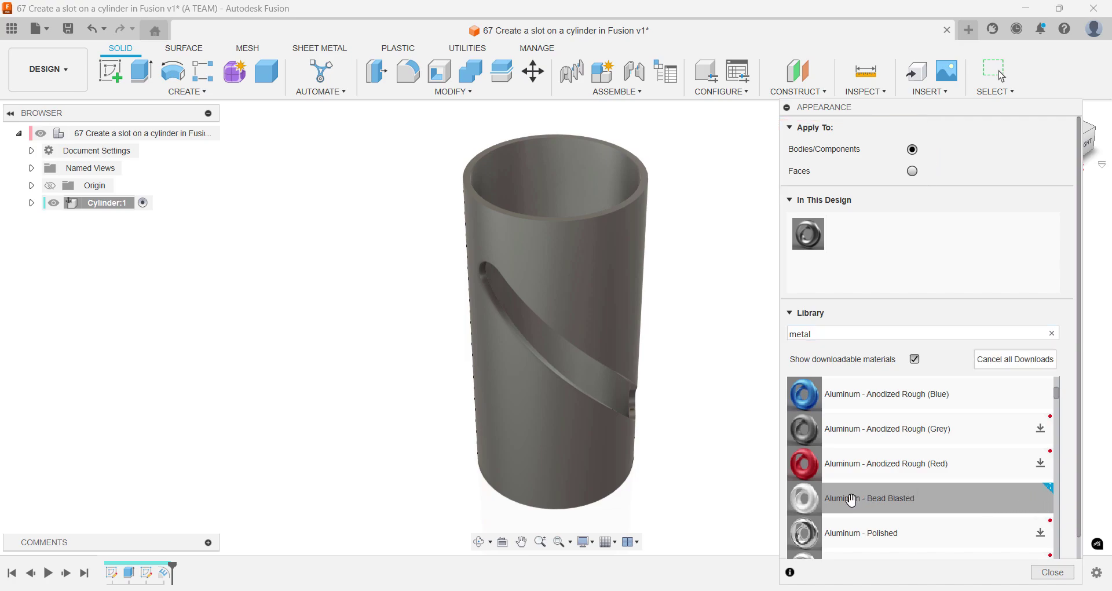
drag(828, 497, 632, 305)
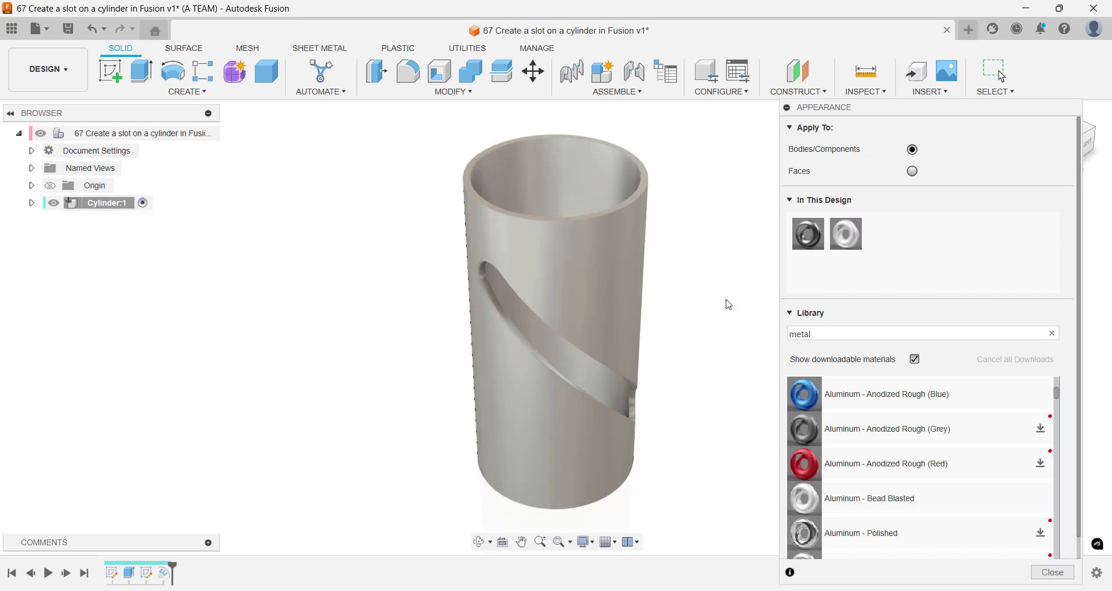
key(Escape)
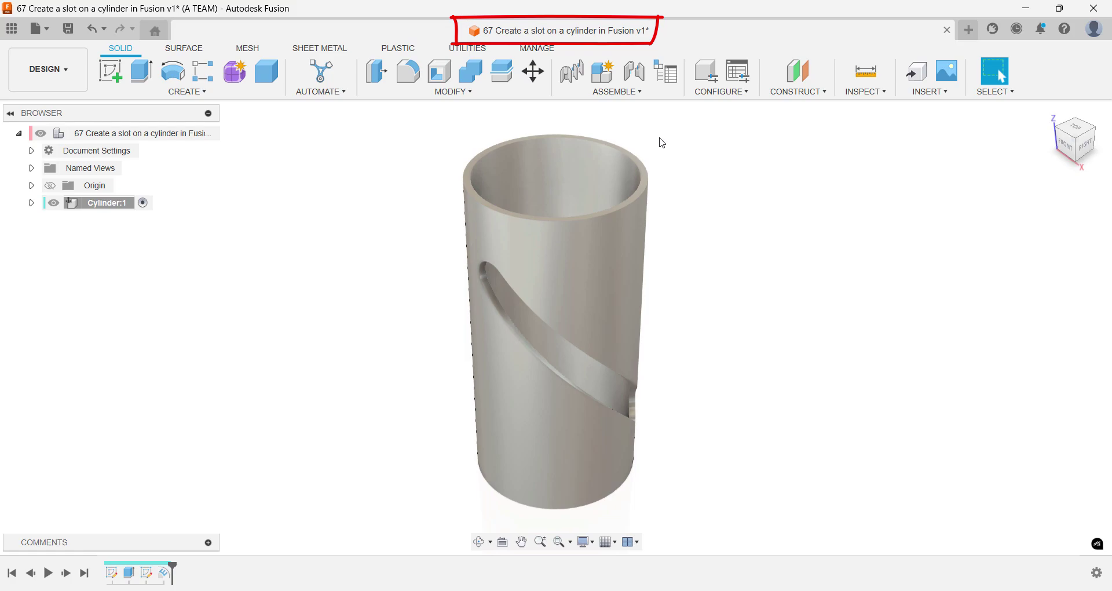
Save the design and switch to the Render workspace
key(ctrl+s)
click(67, 78)
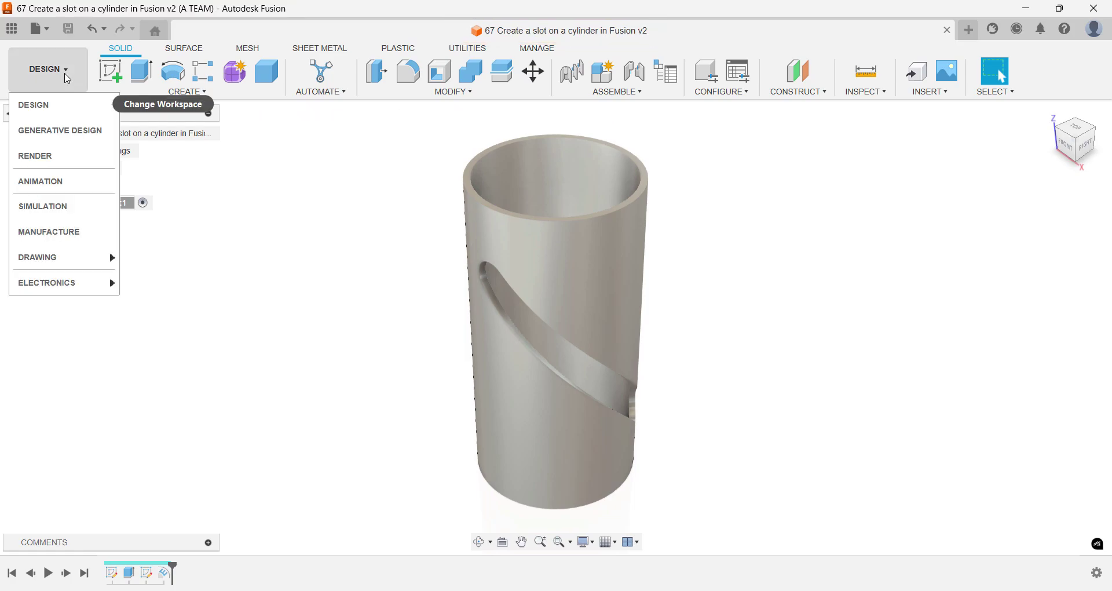
key(Escape)
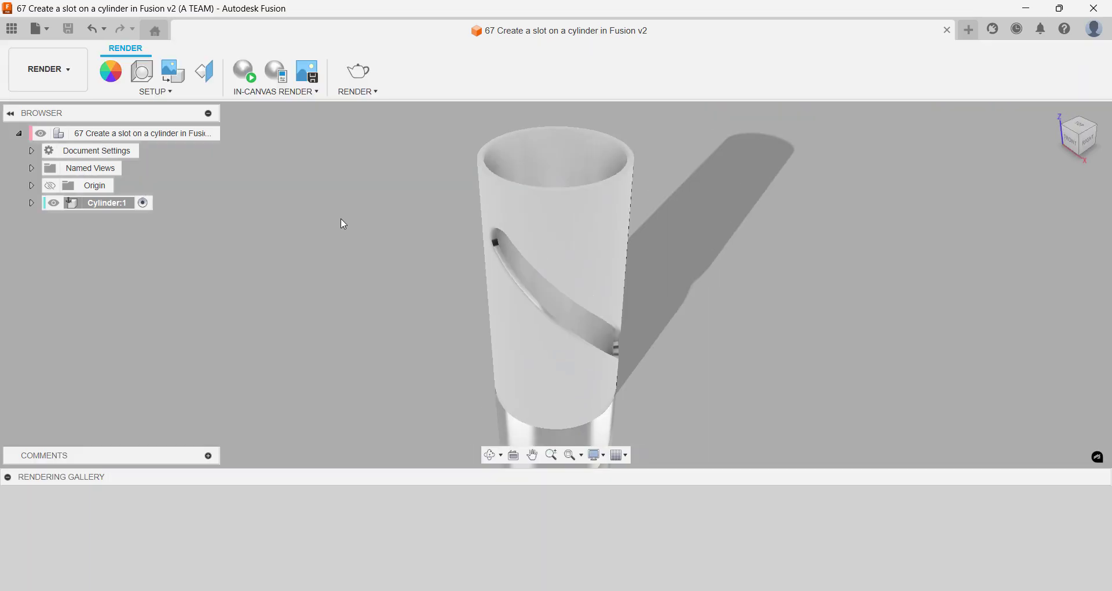
Set the scene background to Environment in the Scene Settings
right_click(363, 214)
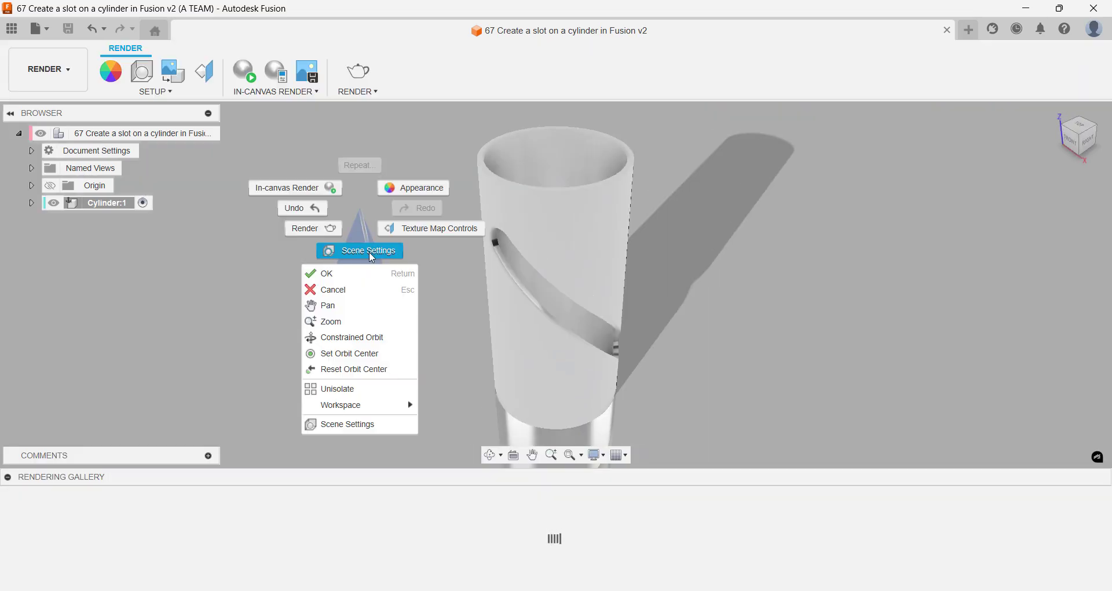
click(368, 249)
drag(382, 142, 1013, 109)
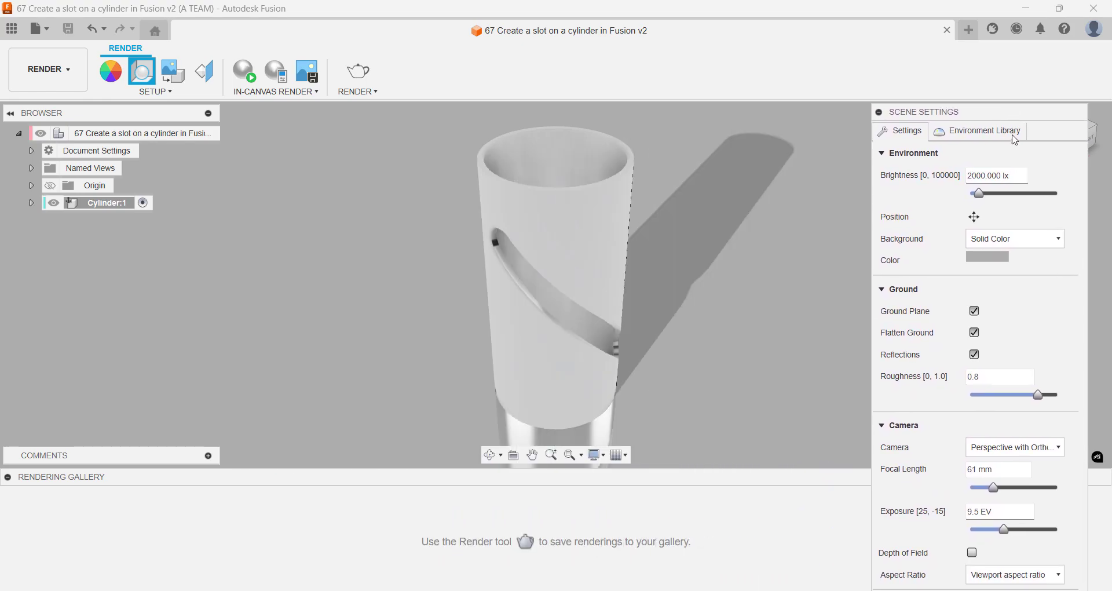
click(1006, 239)
click(1003, 258)
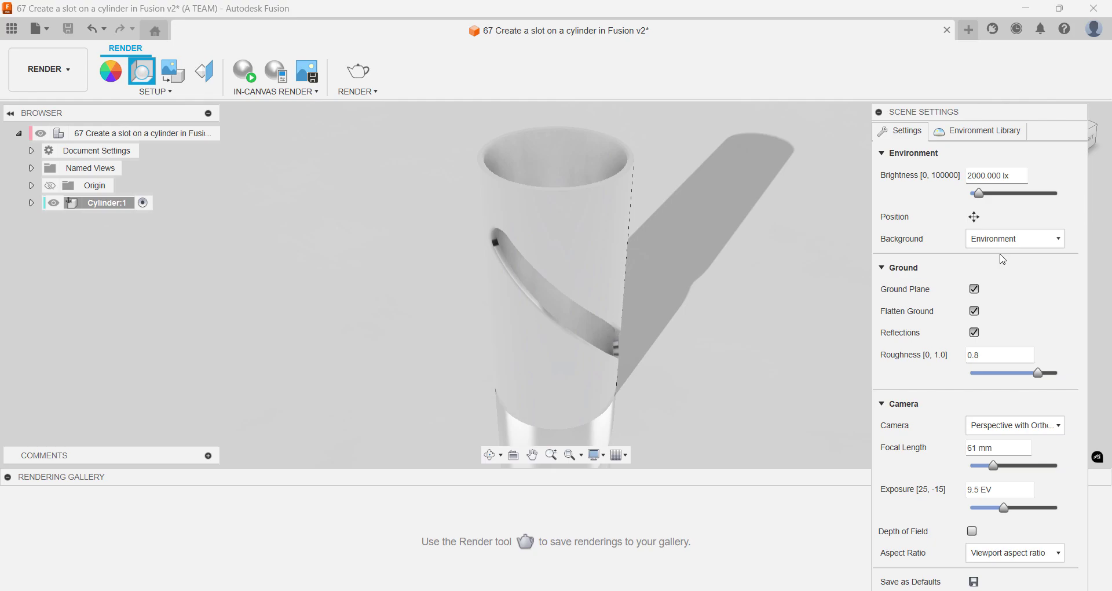
Apply the Photobooth environment from the Fusion Library to the scene and close the Scene Settings
click(974, 132)
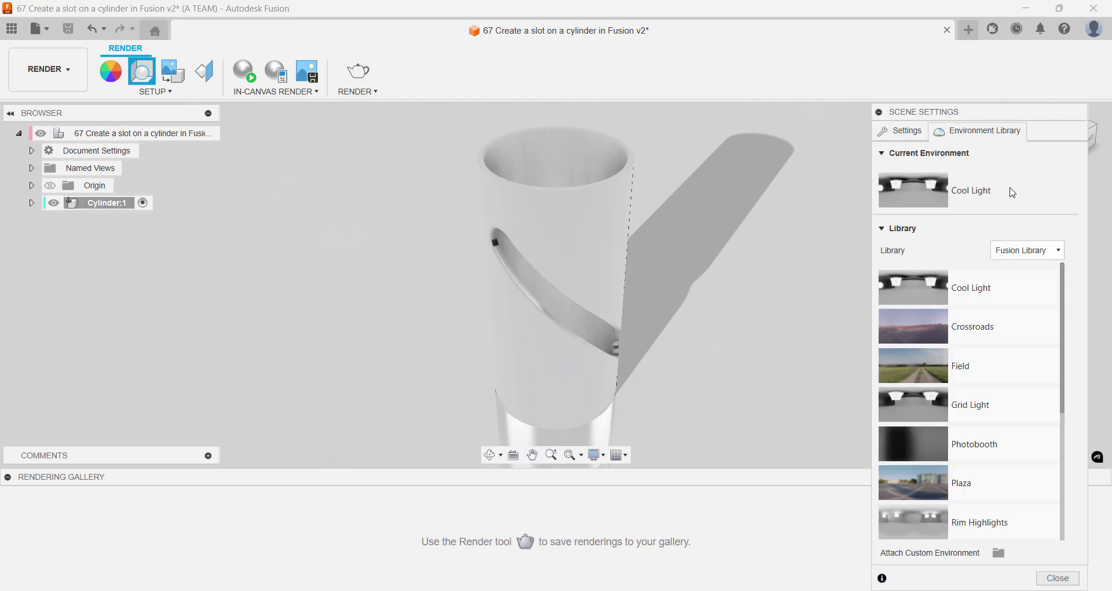
drag(913, 435, 800, 354)
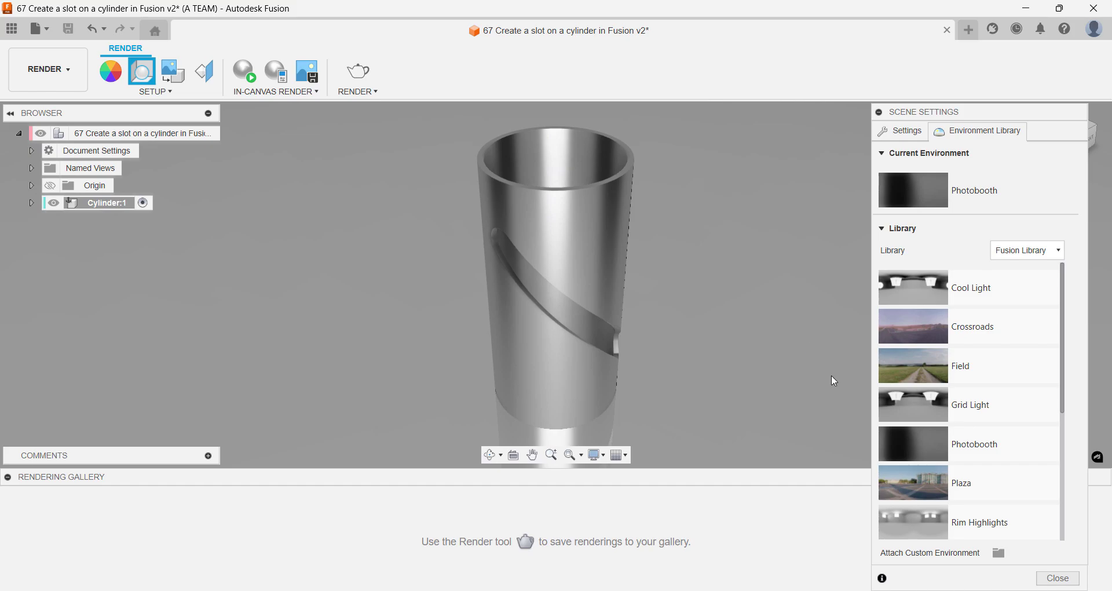
click(1057, 578)
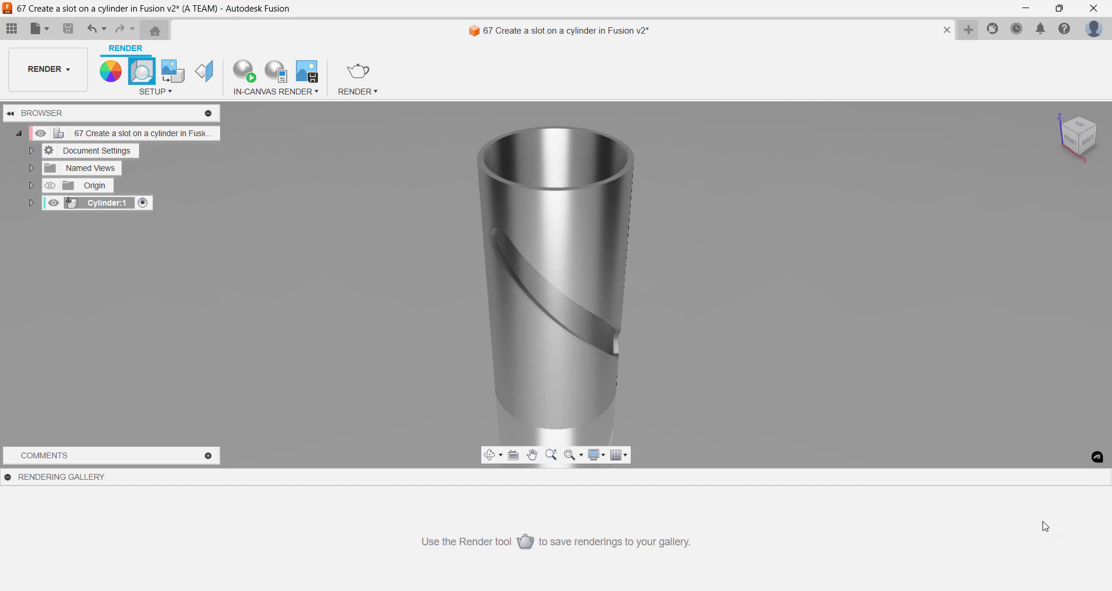
Start an in-canvas render of the cylinder seen level from its front-right edge, with the render quality set to Final
click(1078, 142)
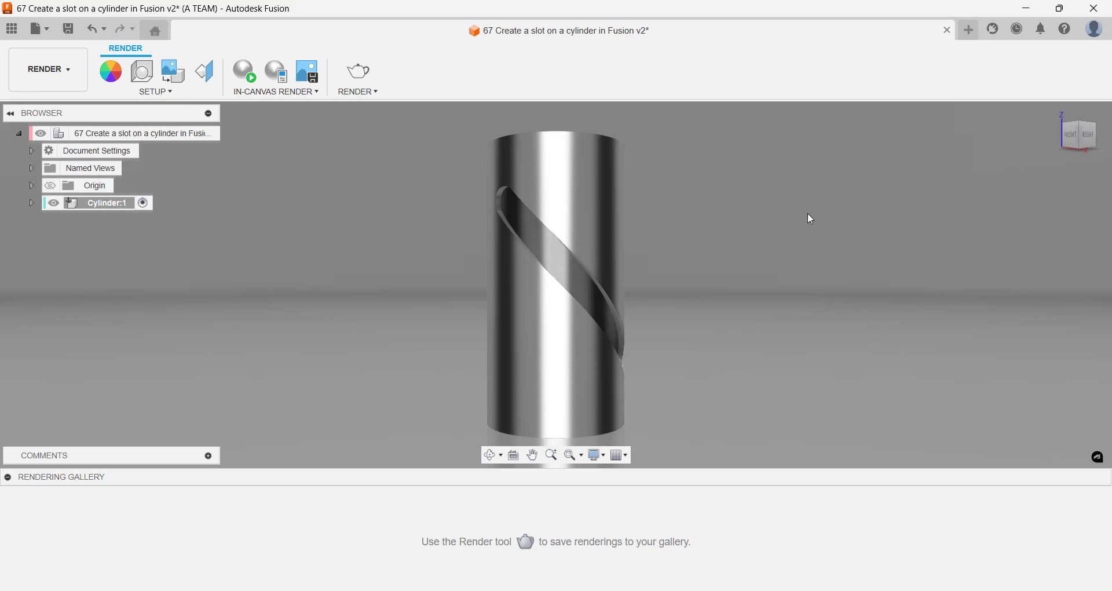
middle_drag(788, 259, 551, 252)
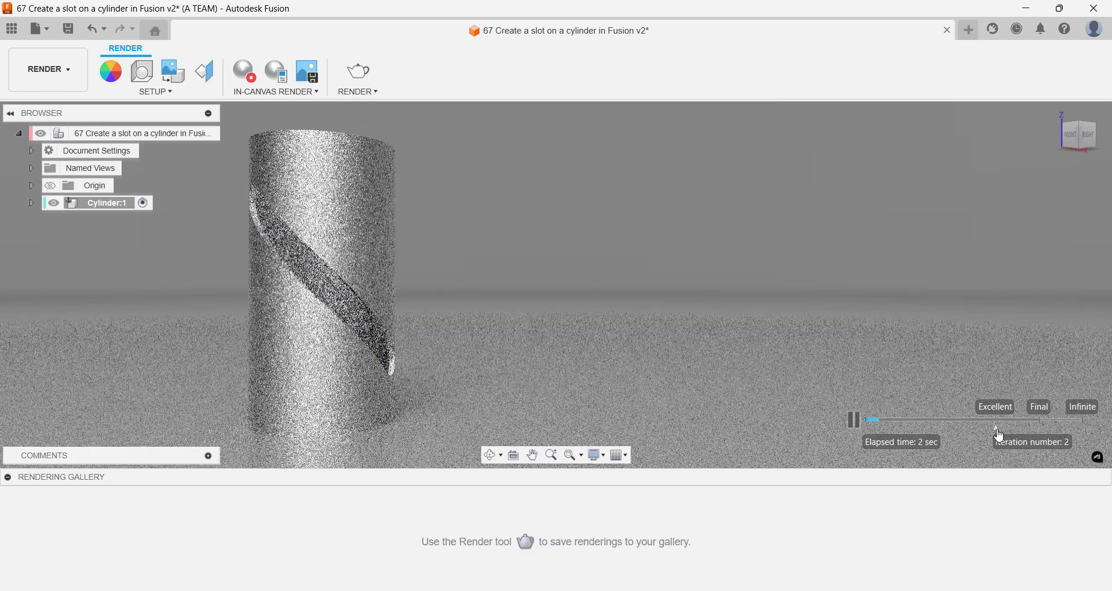
drag(1000, 436, 1040, 429)
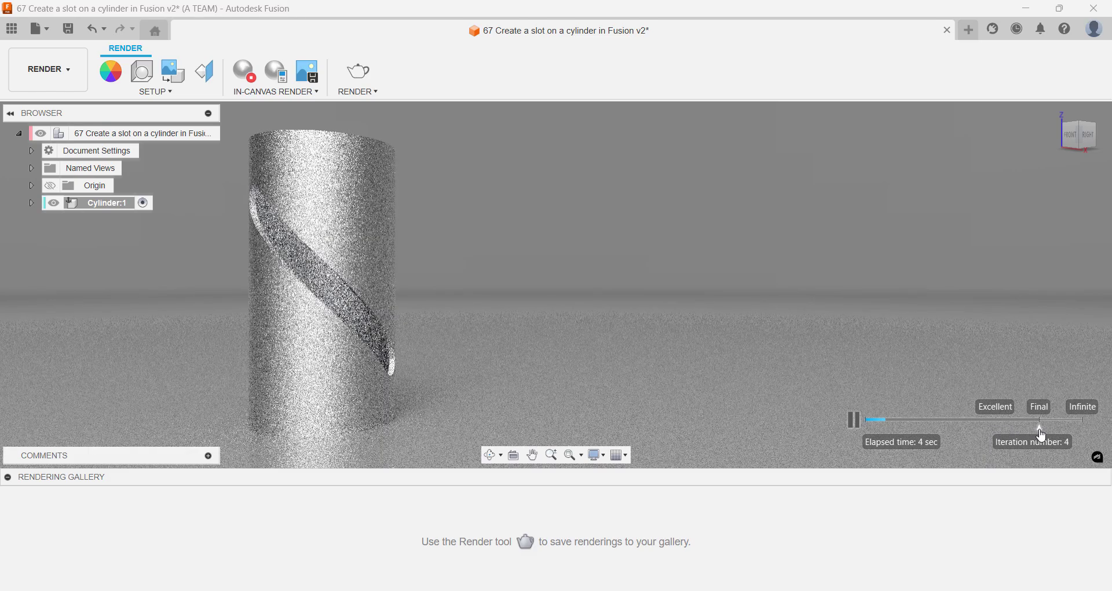